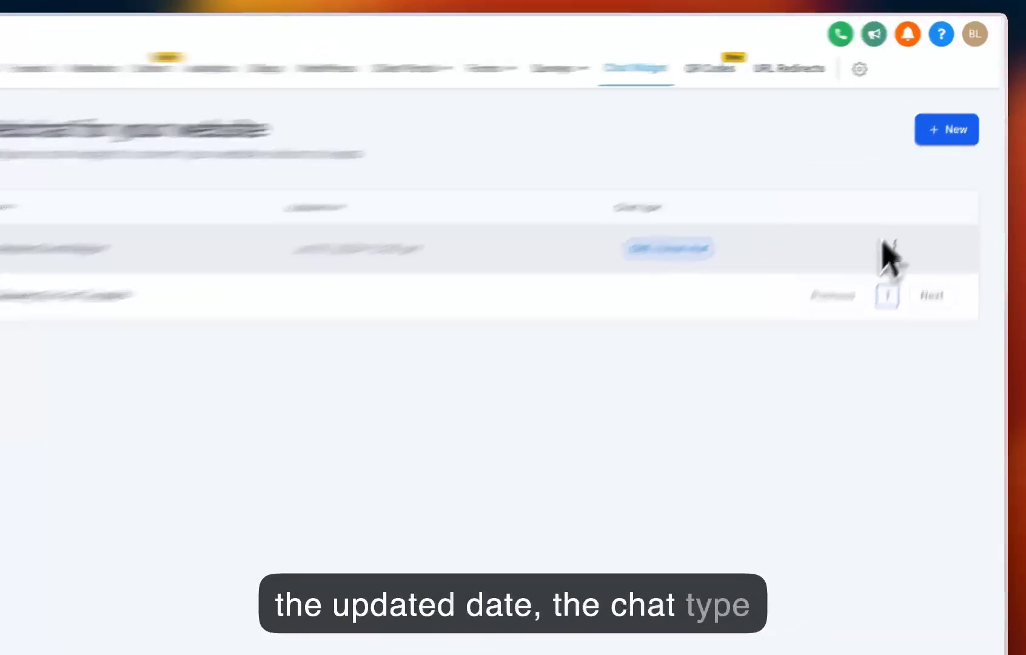
# Step: Create a new chat widget of the SMS / Email chat type and open its Styles settings
pyautogui.click(918, 205)
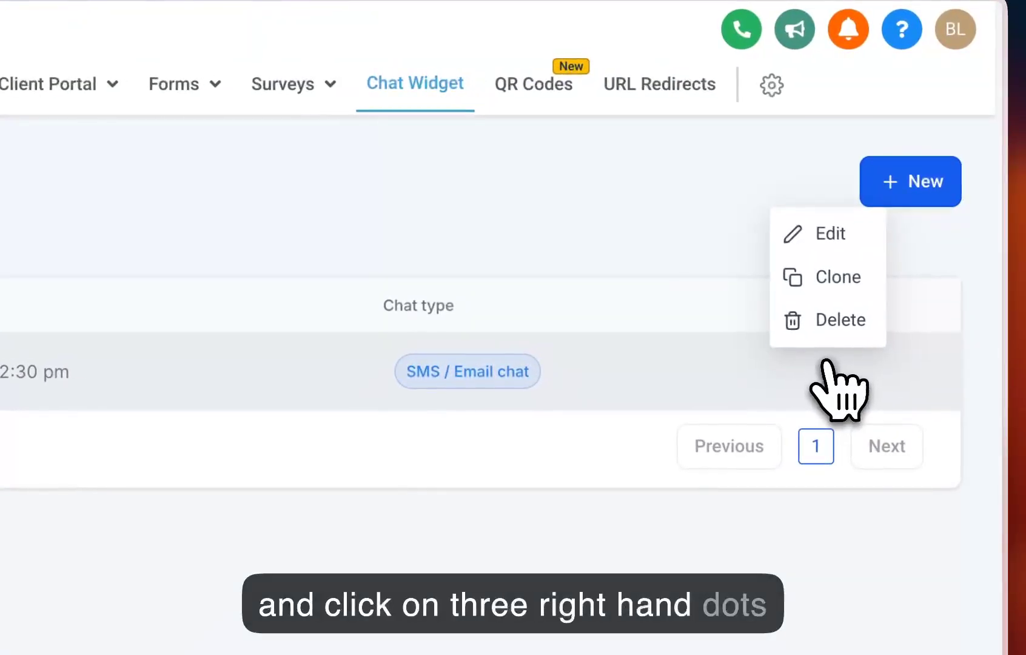
pyautogui.click(929, 304)
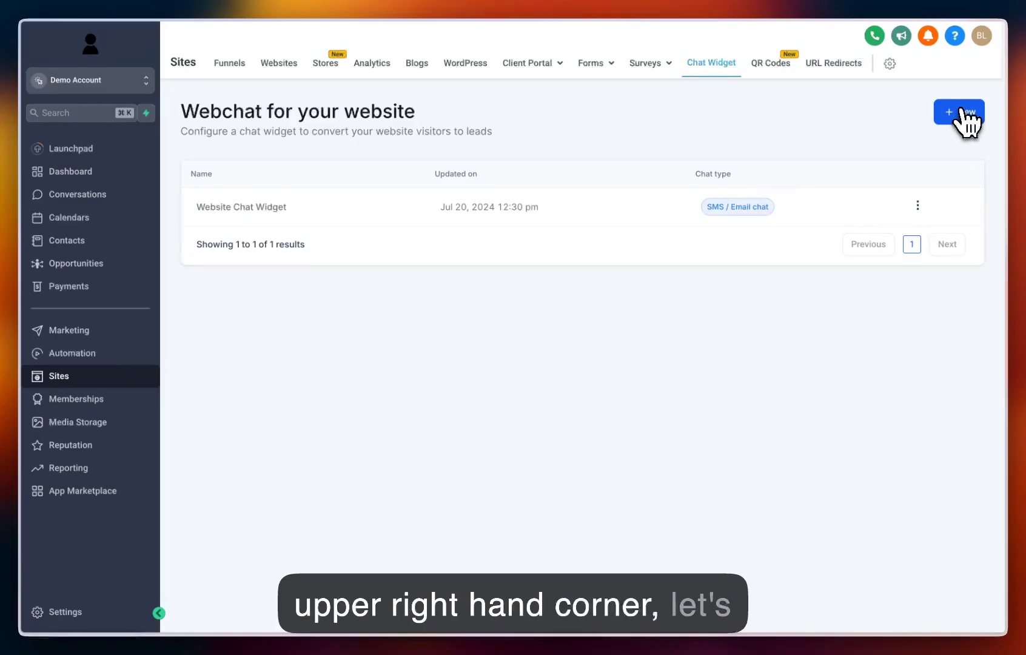
pyautogui.click(961, 111)
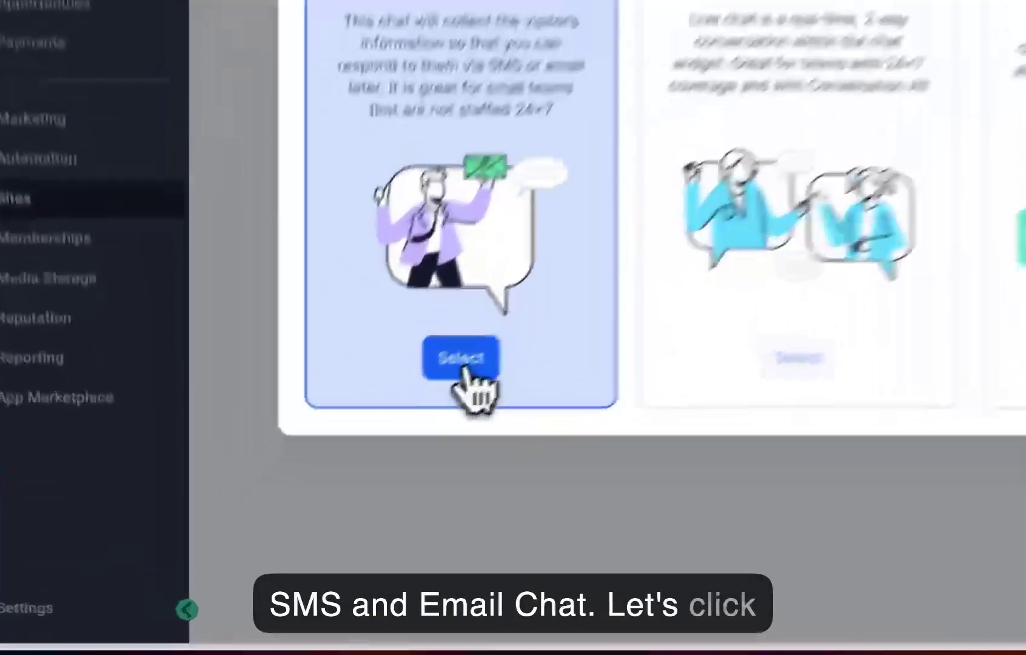
pyautogui.click(316, 468)
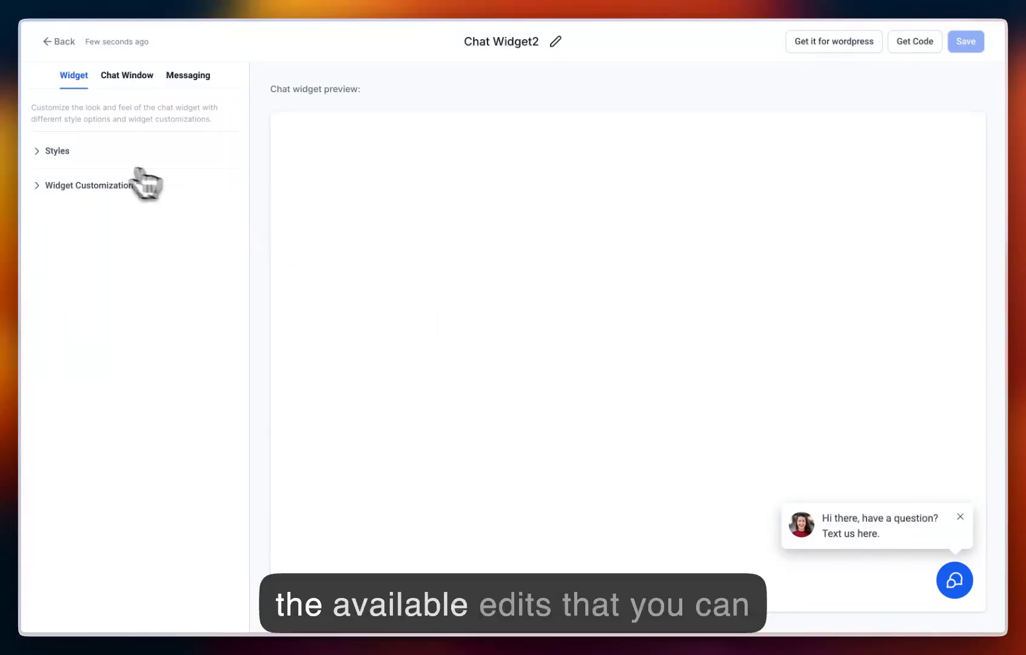
pyautogui.click(61, 157)
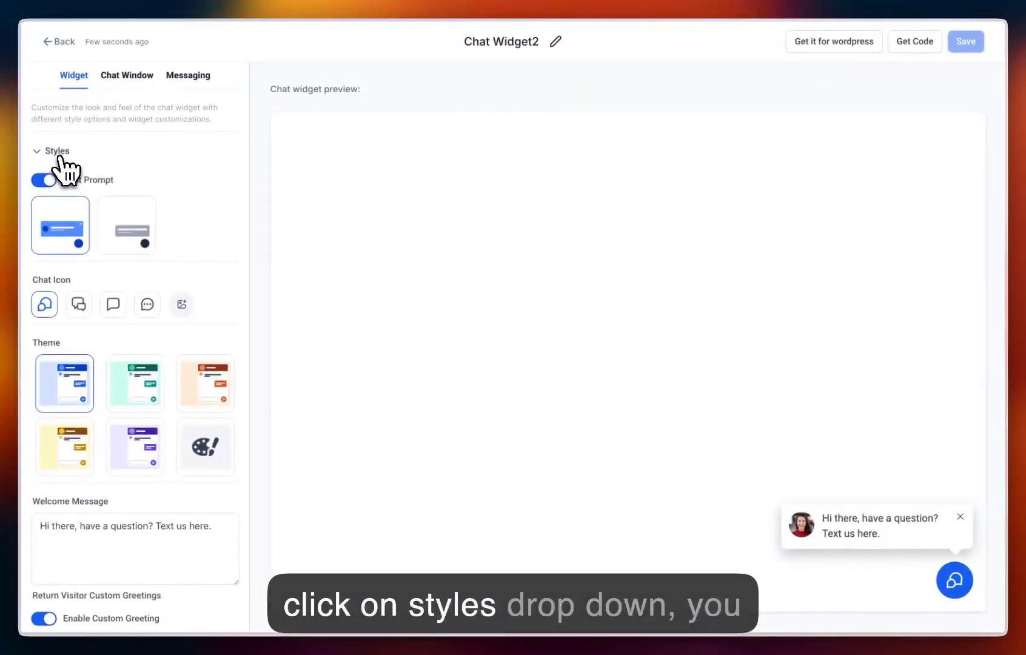
# Step: Try the widget with the chat prompt off and with the prompt style without an image, restoring the prompt with avatar
pyautogui.click(42, 180)
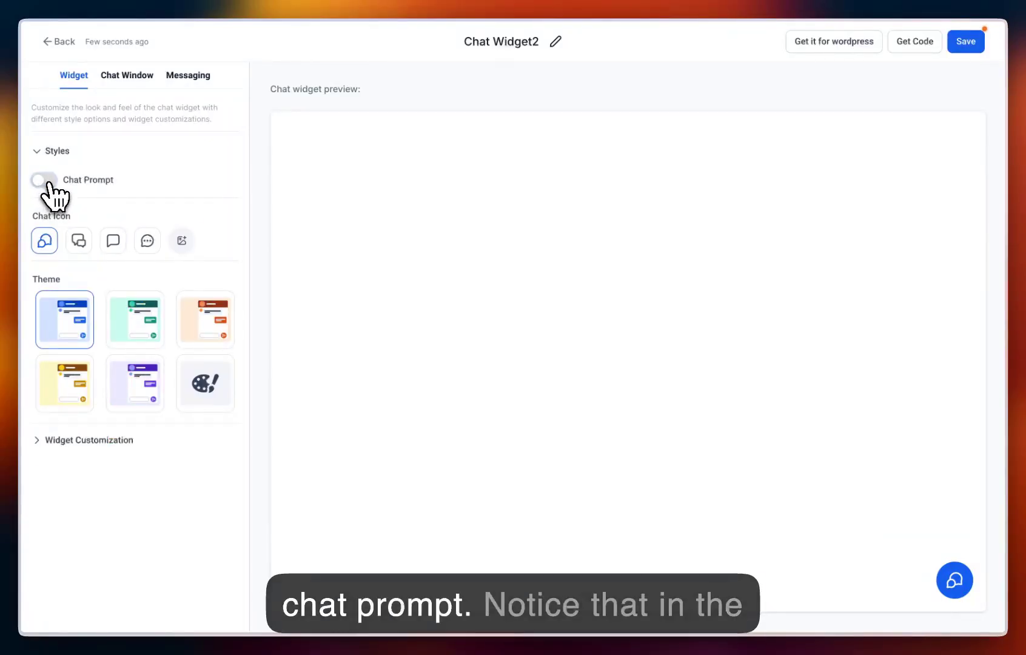
pyautogui.click(48, 183)
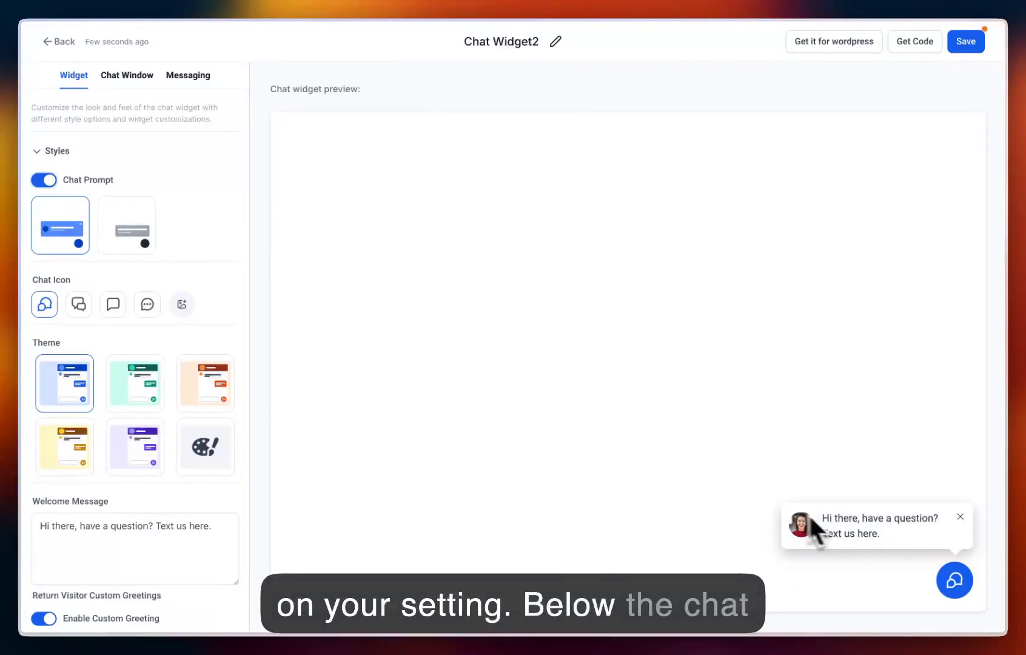
pyautogui.click(134, 241)
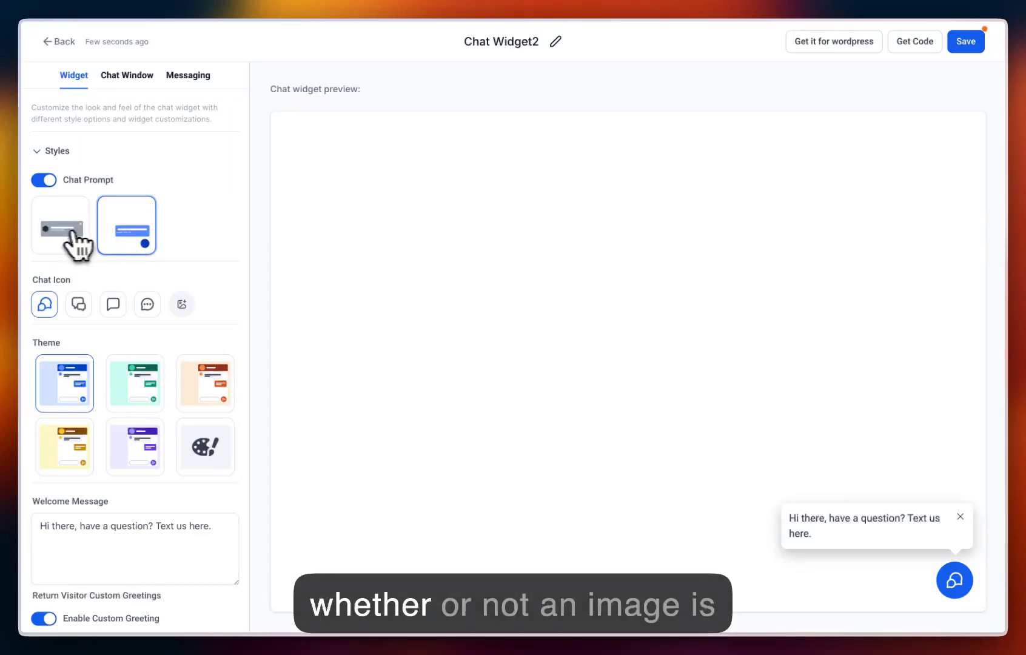
pyautogui.click(66, 235)
pyautogui.click(127, 235)
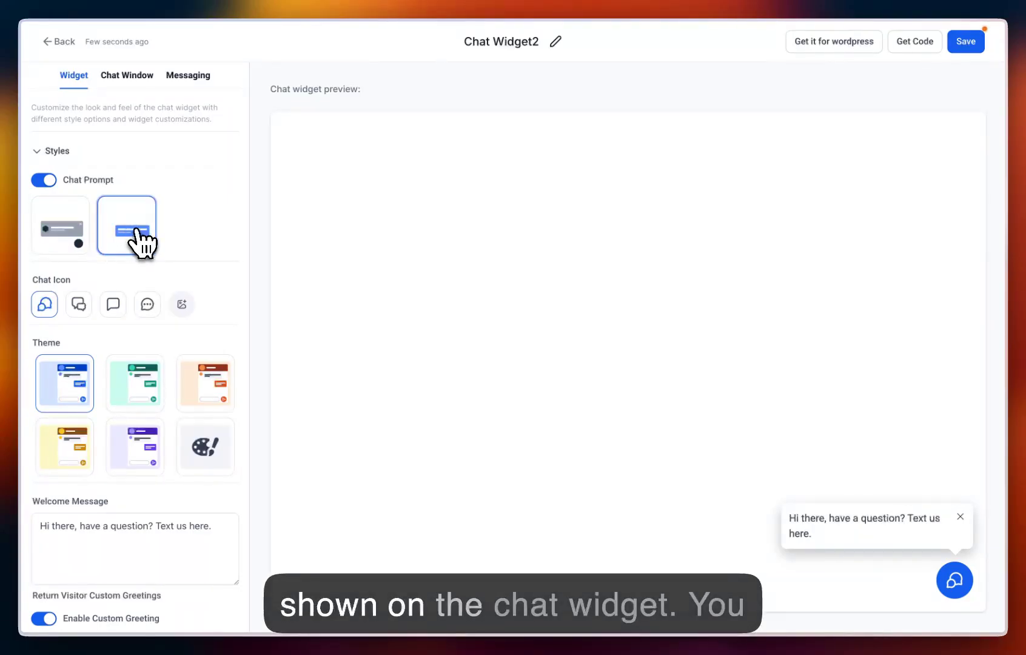
pyautogui.click(61, 230)
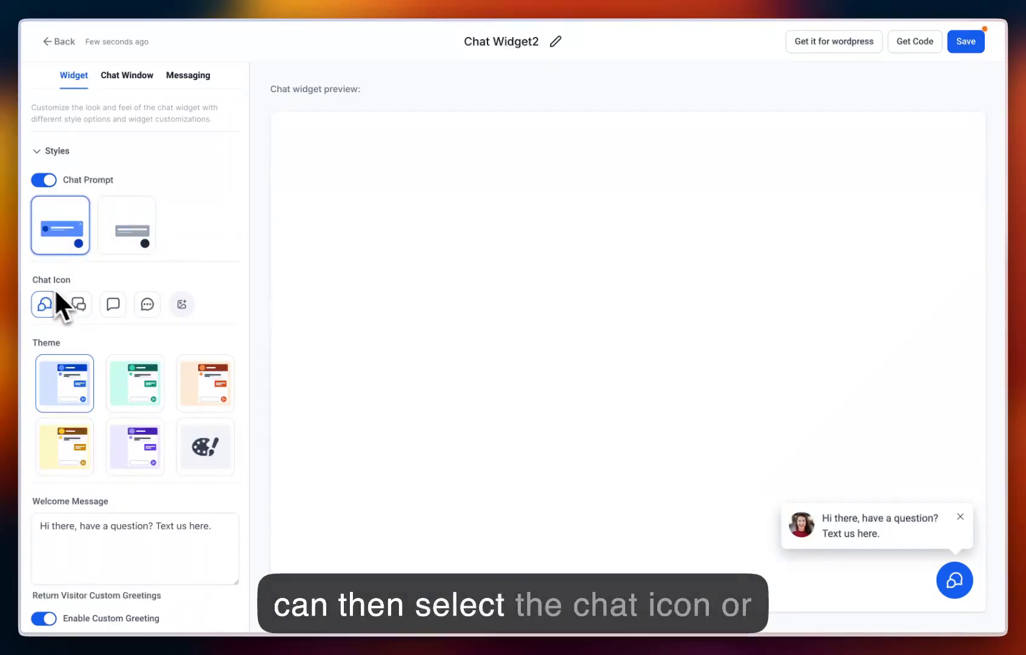
# Step: Set the chat icon to the three-dot speech bubble, and try the green, orange and custom themes before reselecting the blue one
pyautogui.click(147, 303)
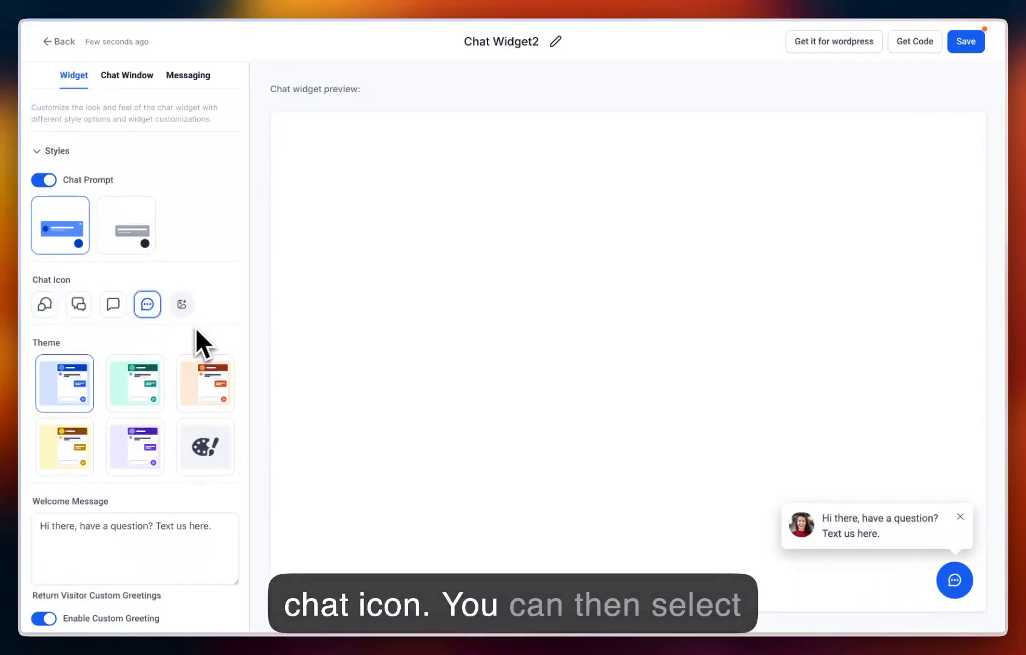
pyautogui.click(134, 385)
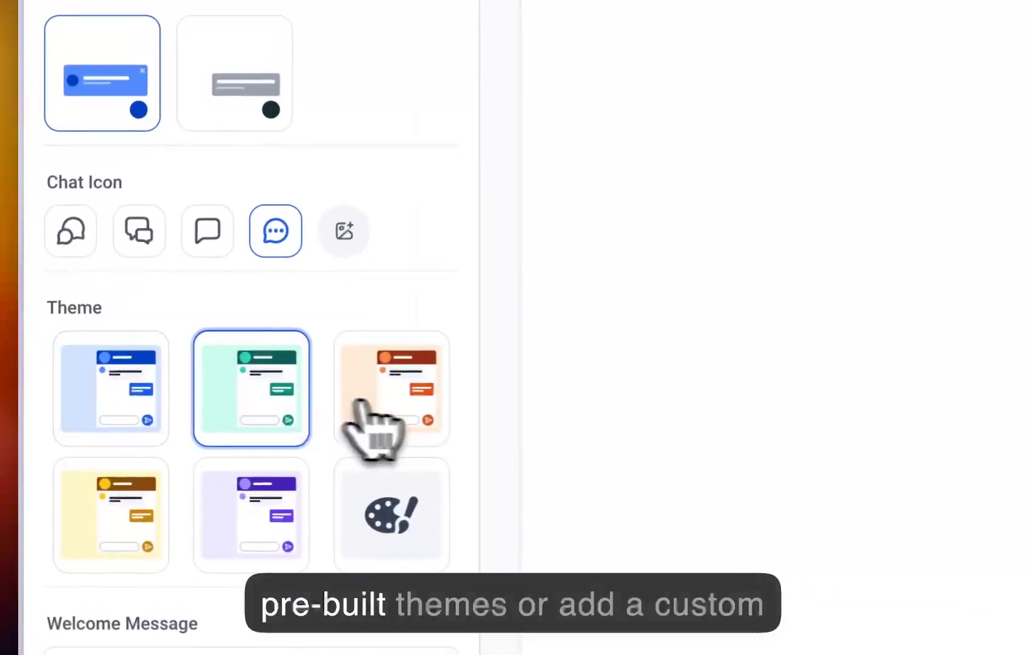
pyautogui.click(388, 405)
pyautogui.click(405, 524)
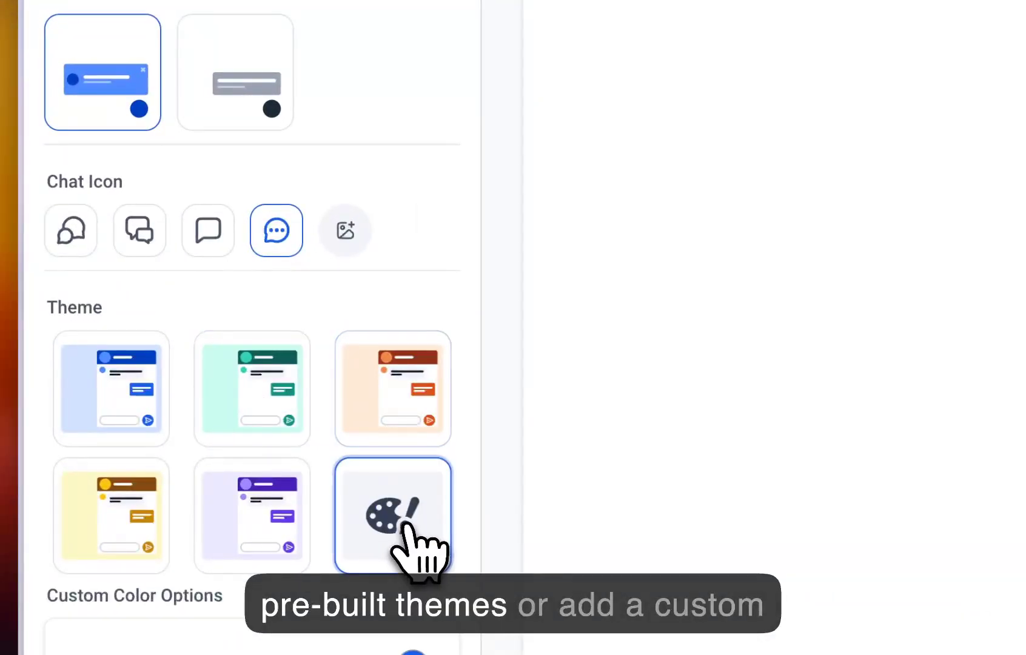
pyautogui.scroll(-5, 412, 540)
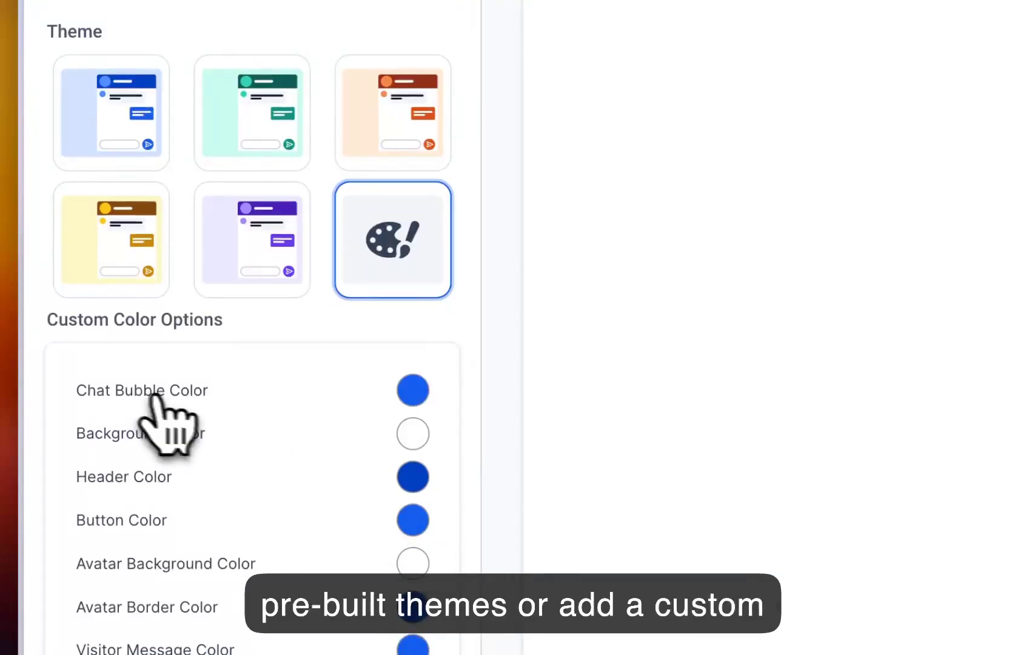
pyautogui.click(157, 160)
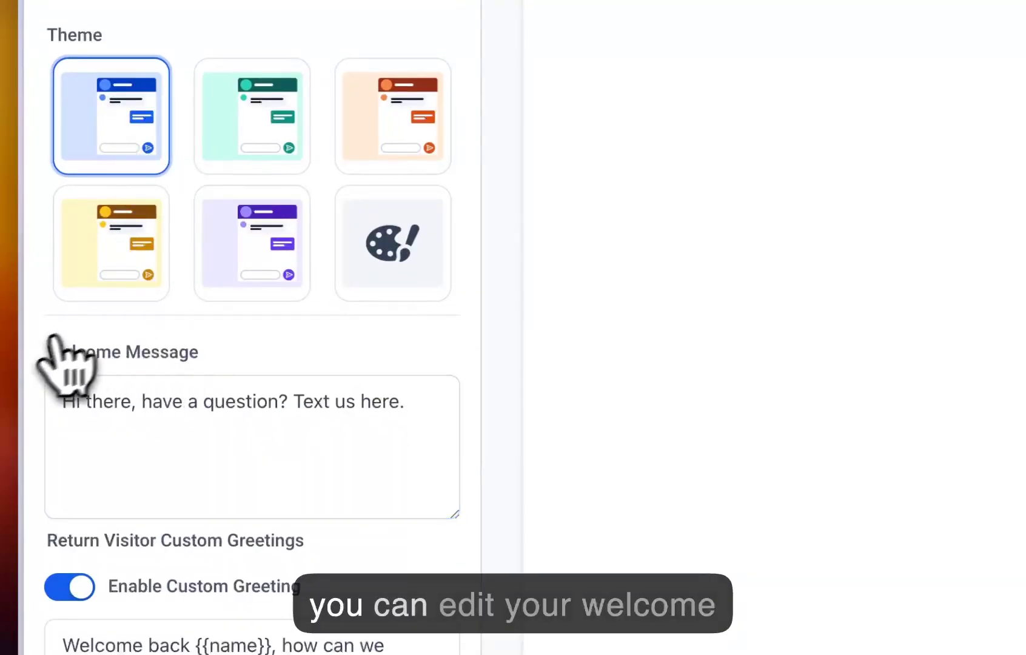
# Step: Examine the welcome message and the return visitor custom greeting with its {{name}} variable
pyautogui.click(405, 401)
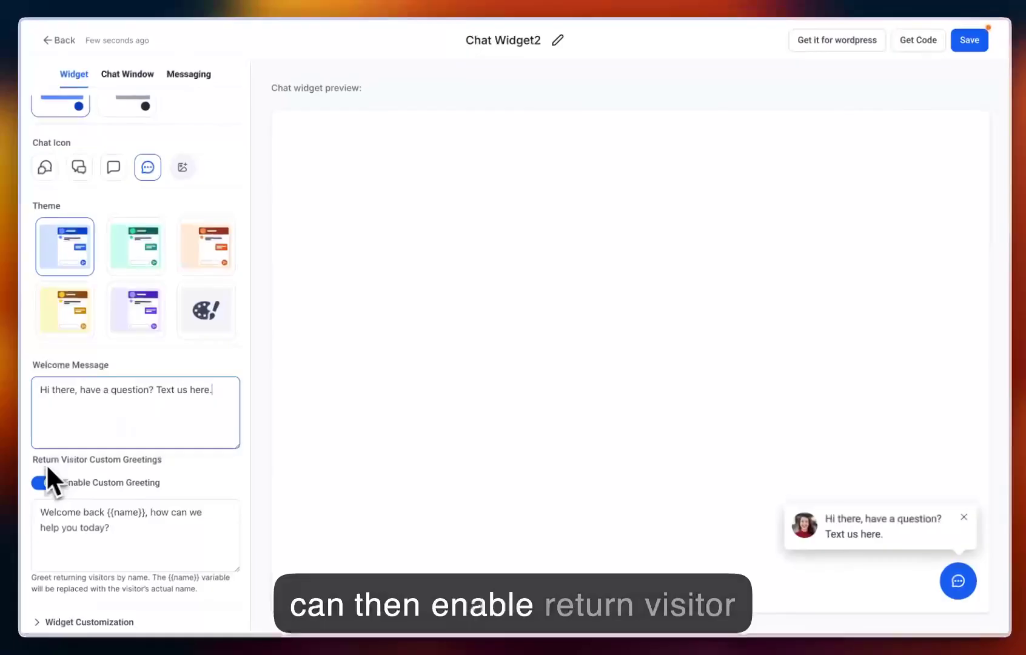
pyautogui.moveTo(33, 461); pyautogui.dragTo(165, 473)
pyautogui.click(396, 339)
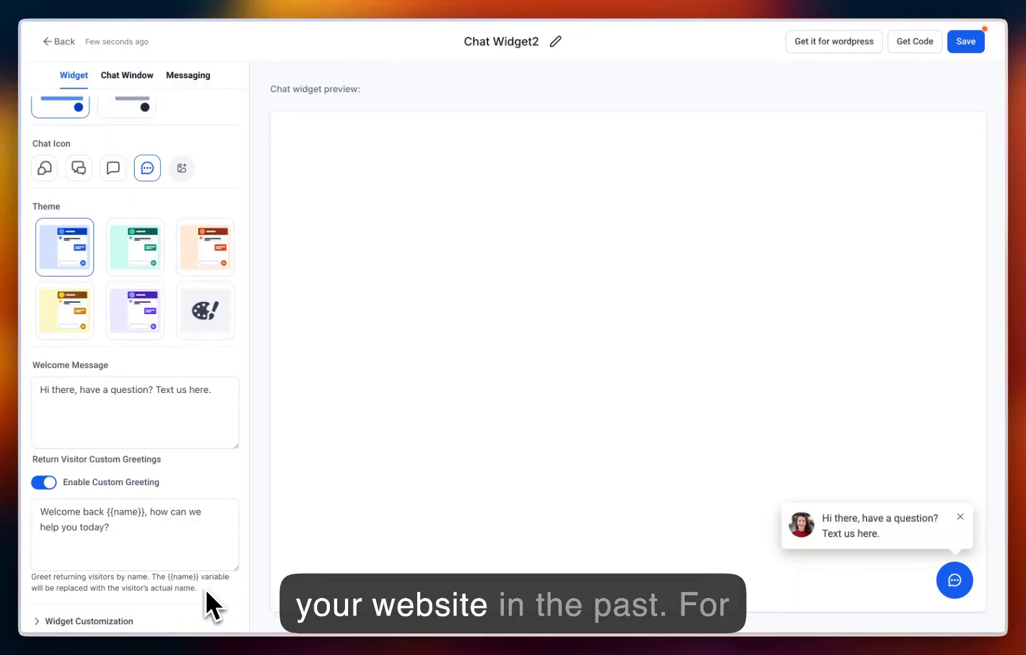
pyautogui.click(65, 525)
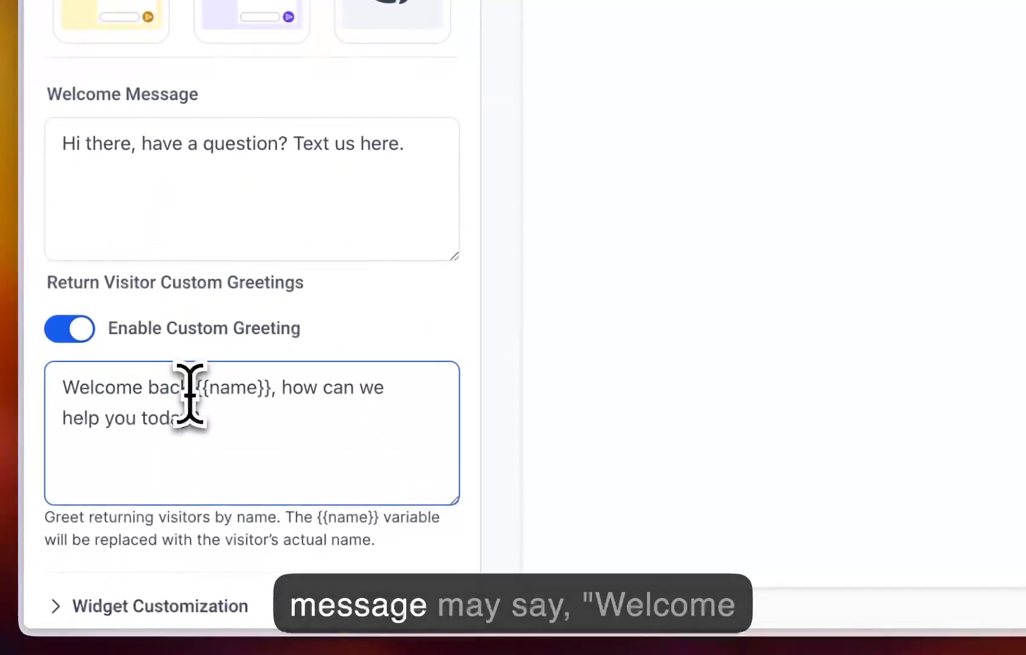
pyautogui.moveTo(196, 391); pyautogui.dragTo(271, 419)
pyautogui.click(259, 424)
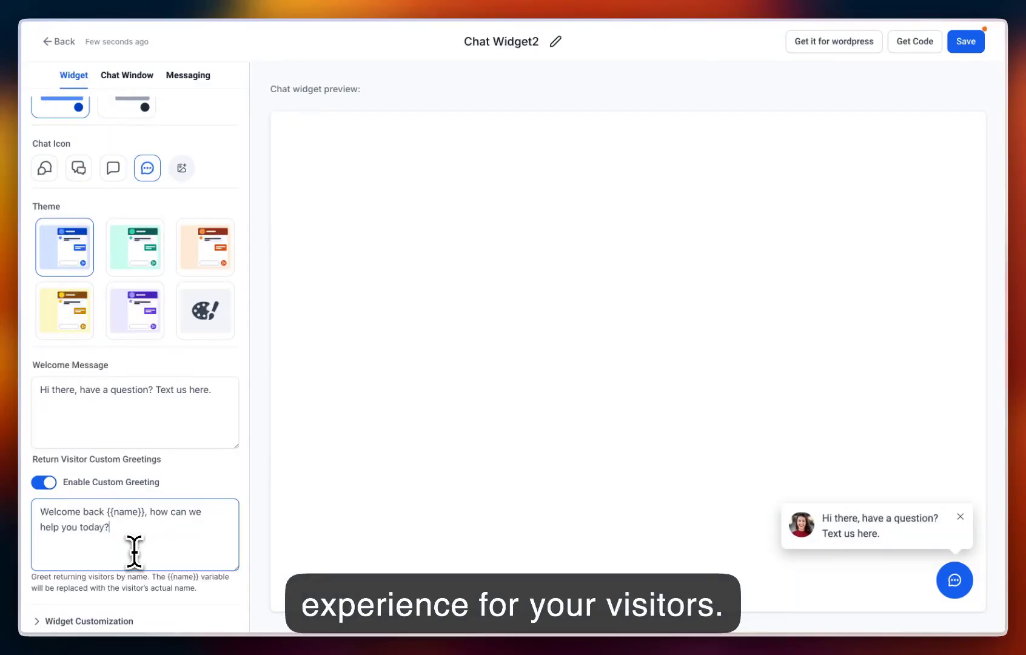
# Step: Open the Widget Customization settings and review the avatar image options and alt text
pyautogui.click(80, 619)
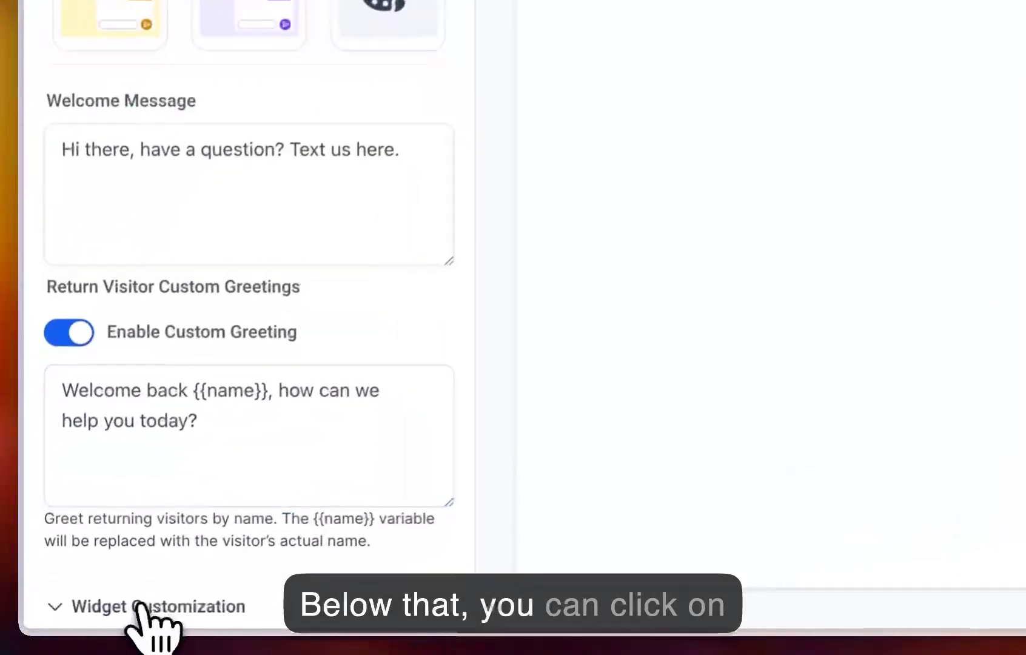
pyautogui.scroll(-8, 146, 612)
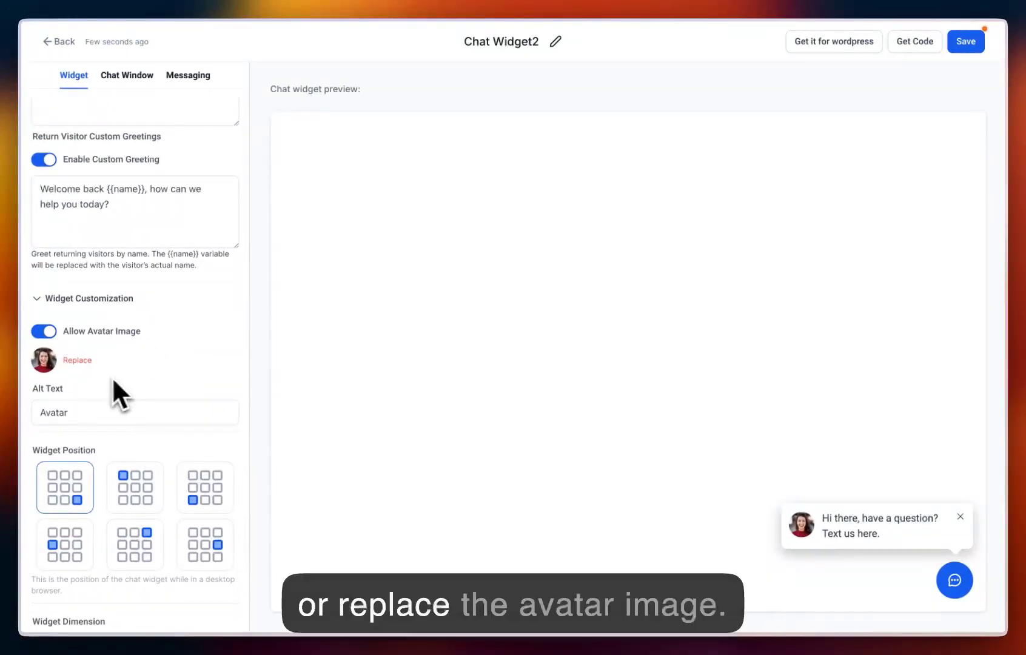
pyautogui.scroll(-1, 130, 351)
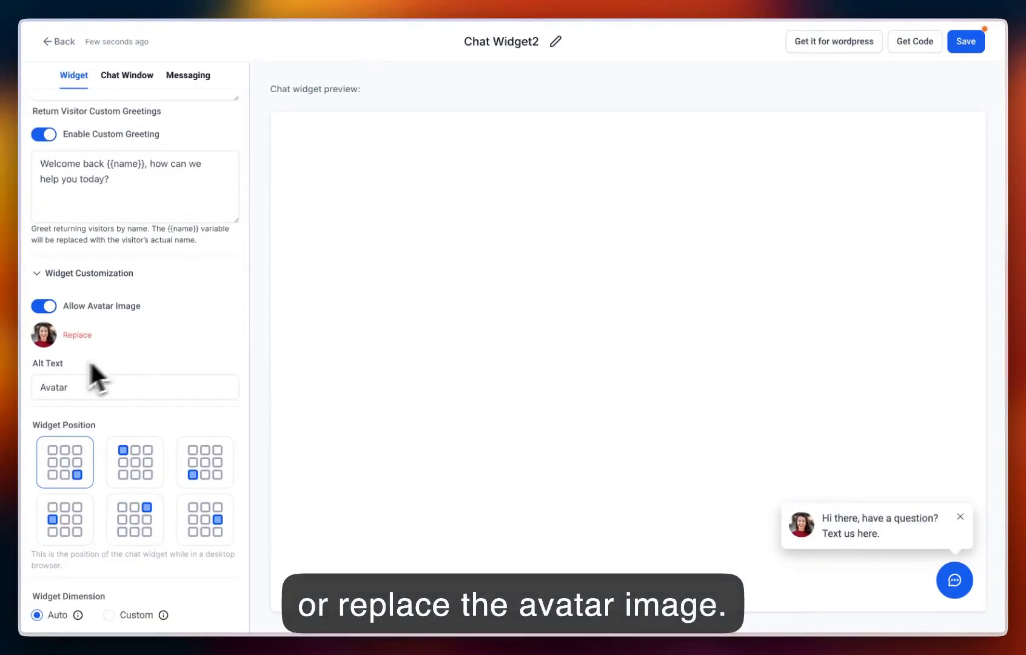
pyautogui.moveTo(73, 387)
pyautogui.mouseDown()
pyautogui.moveTo(88, 387)
pyautogui.moveTo(56, 387)
pyautogui.mouseUp()
pyautogui.moveTo(94, 138); pyautogui.dragTo(55, 133)
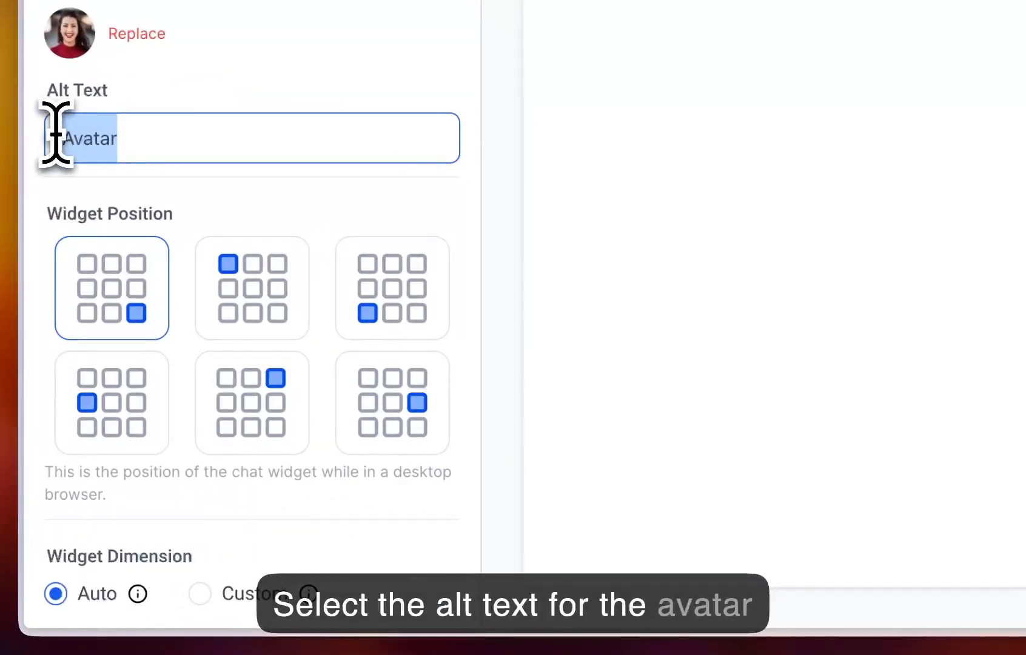
# Step: Try the top-left, bottom-left and middle-right widget positions, set the position back to bottom-right, and save the widget
pyautogui.click(276, 306)
pyautogui.click(364, 306)
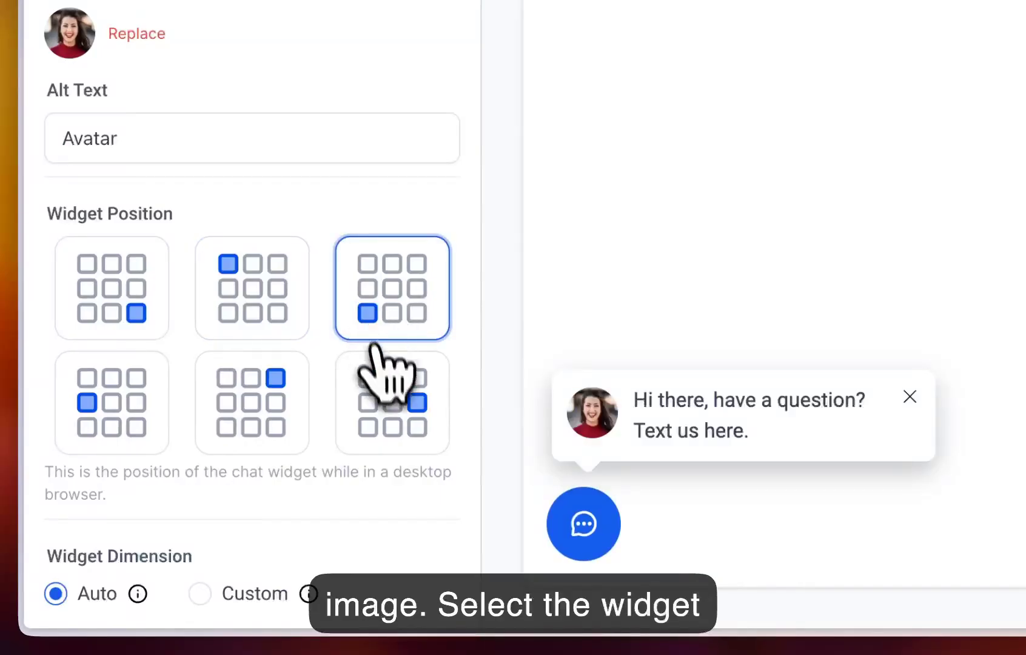
pyautogui.click(387, 380)
pyautogui.click(137, 319)
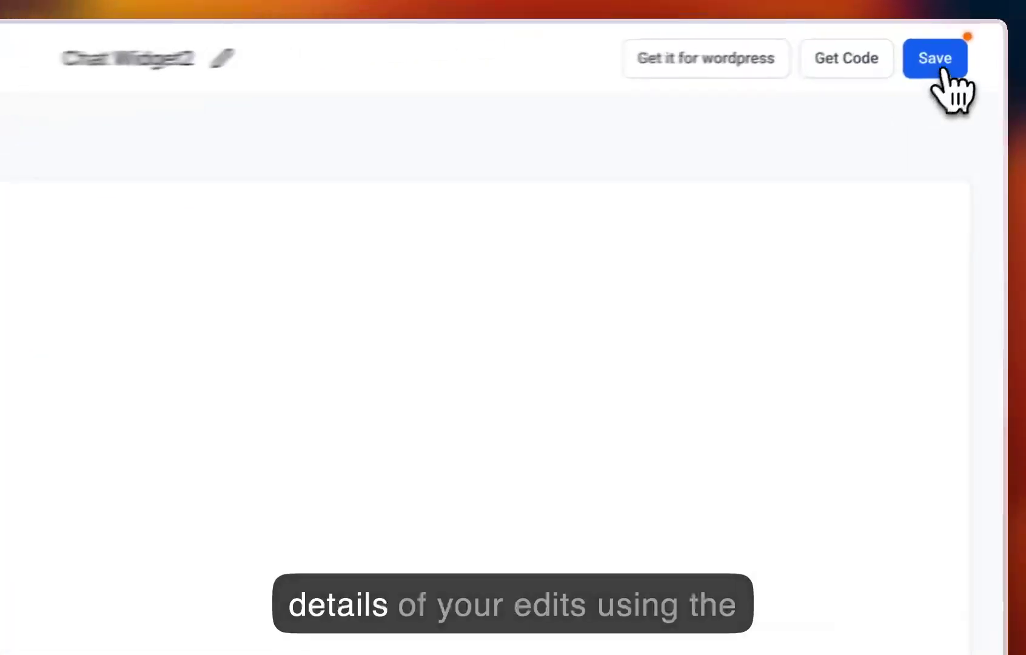
pyautogui.click(944, 70)
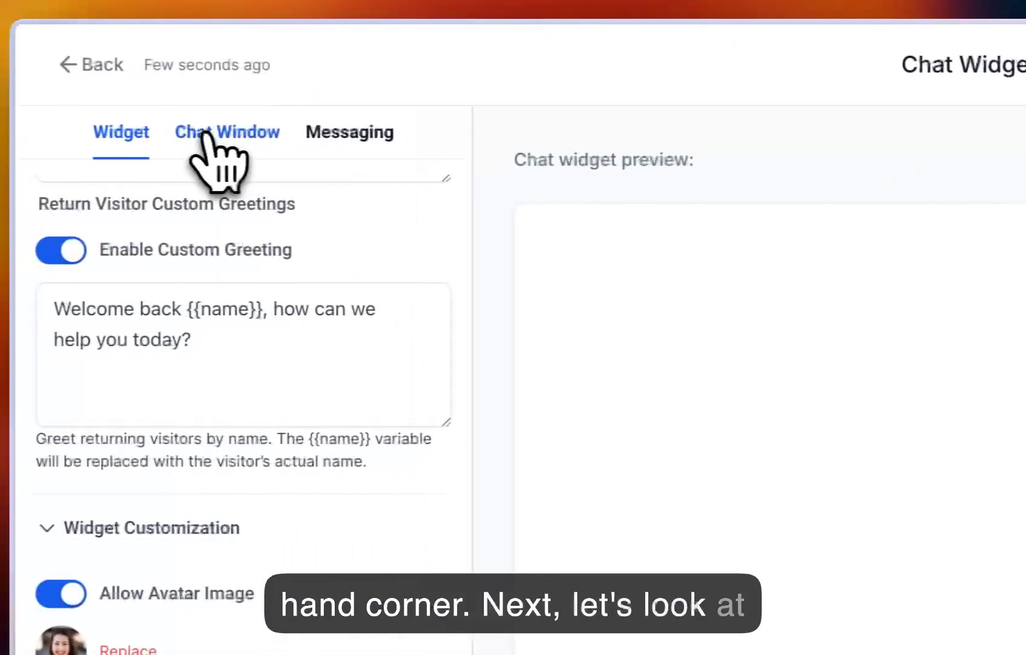
# Step: Open the chat window's Title & Intro settings and examine the chat window title and intro message
pyautogui.click(204, 133)
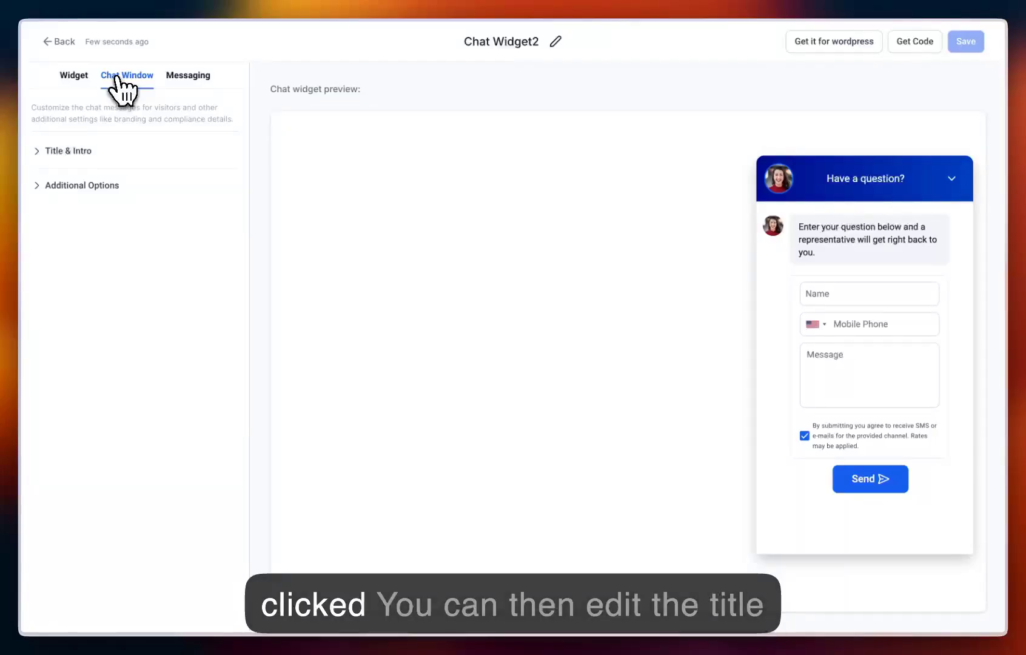
pyautogui.click(65, 152)
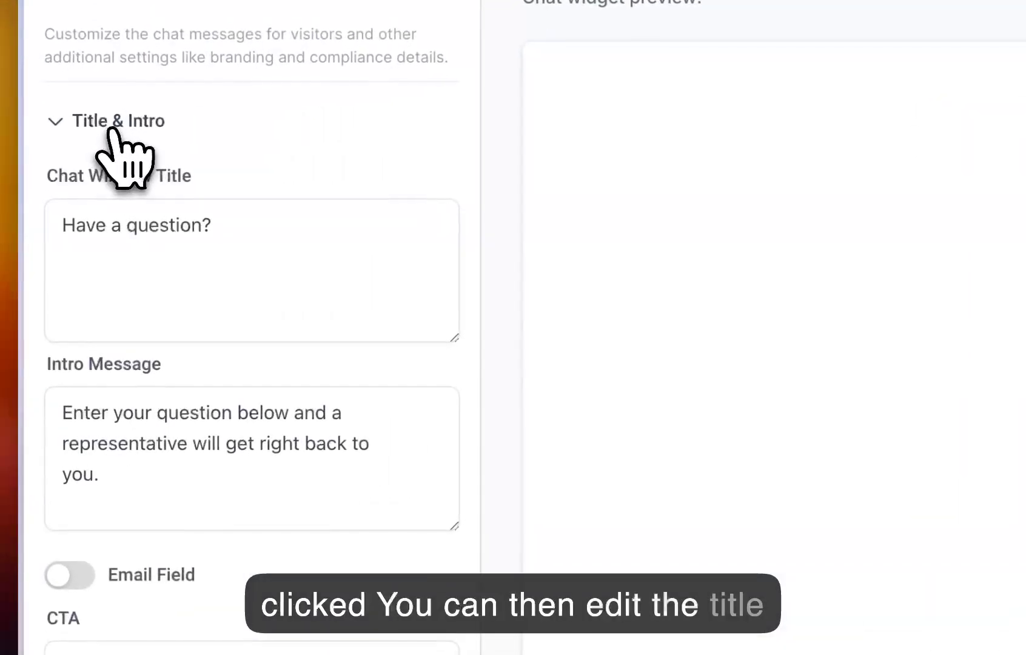
pyautogui.click(217, 213)
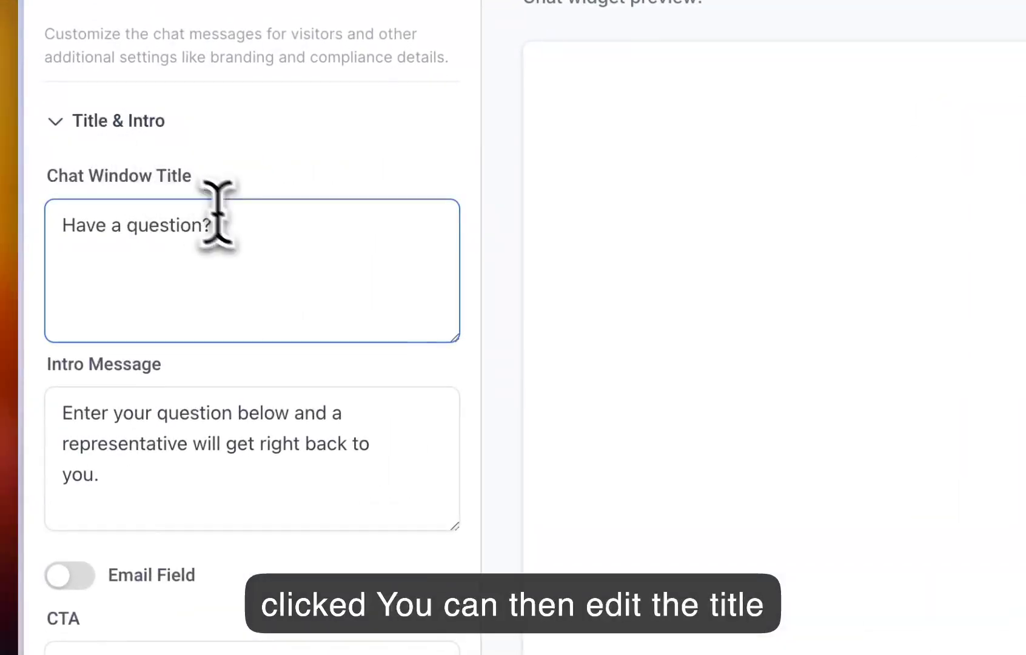
pyautogui.moveTo(238, 231); pyautogui.dragTo(80, 224)
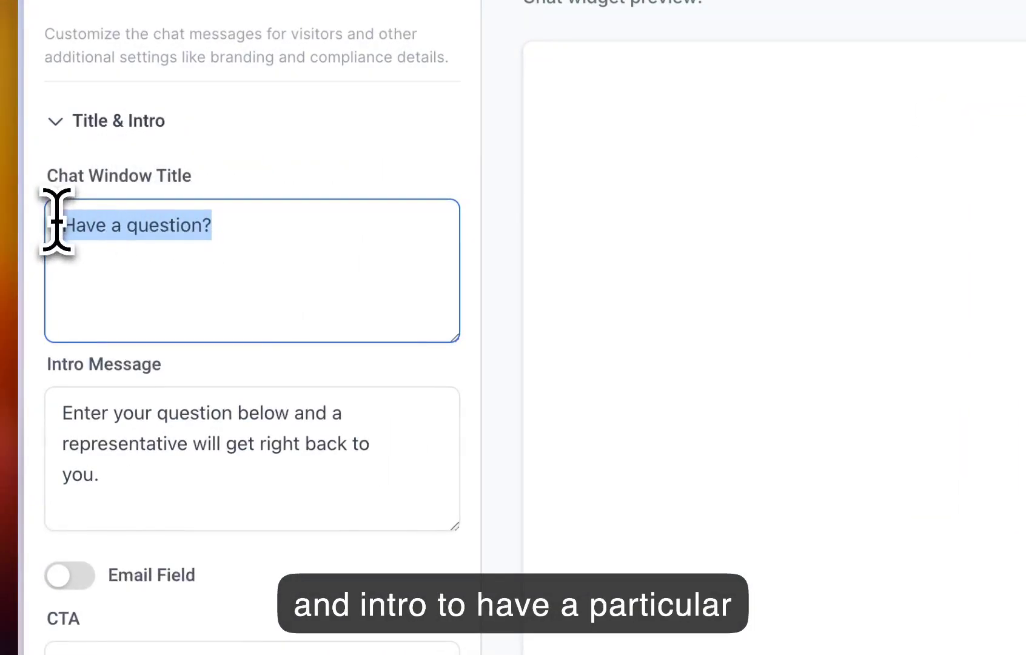
pyautogui.moveTo(139, 487); pyautogui.dragTo(69, 415)
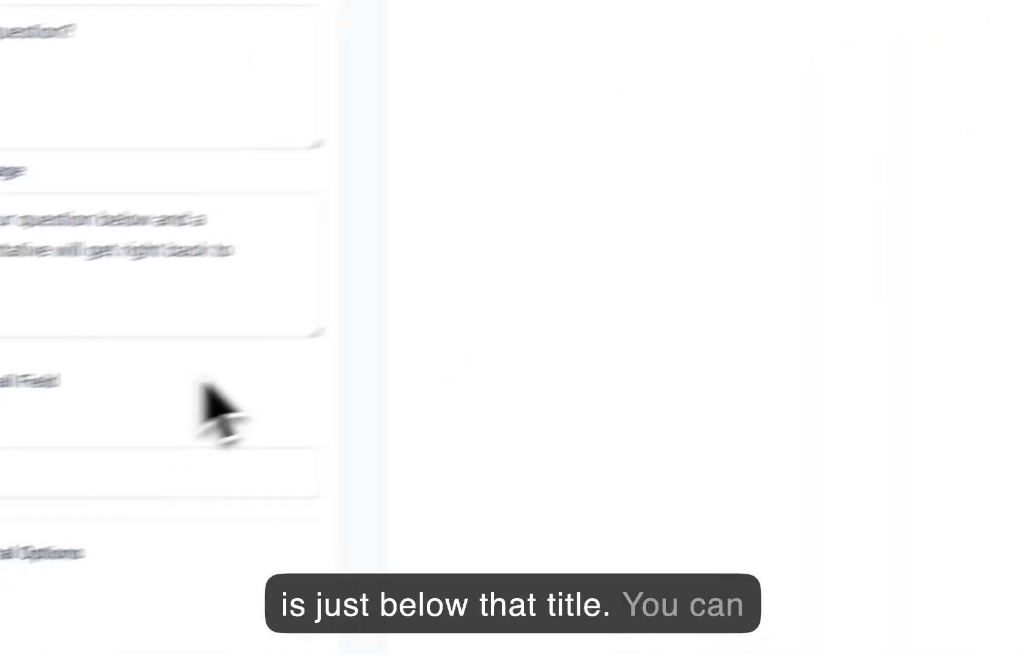
# Step: Enable the email field in the chat form and set the CTA button text to "Submit"
pyautogui.click(50, 379)
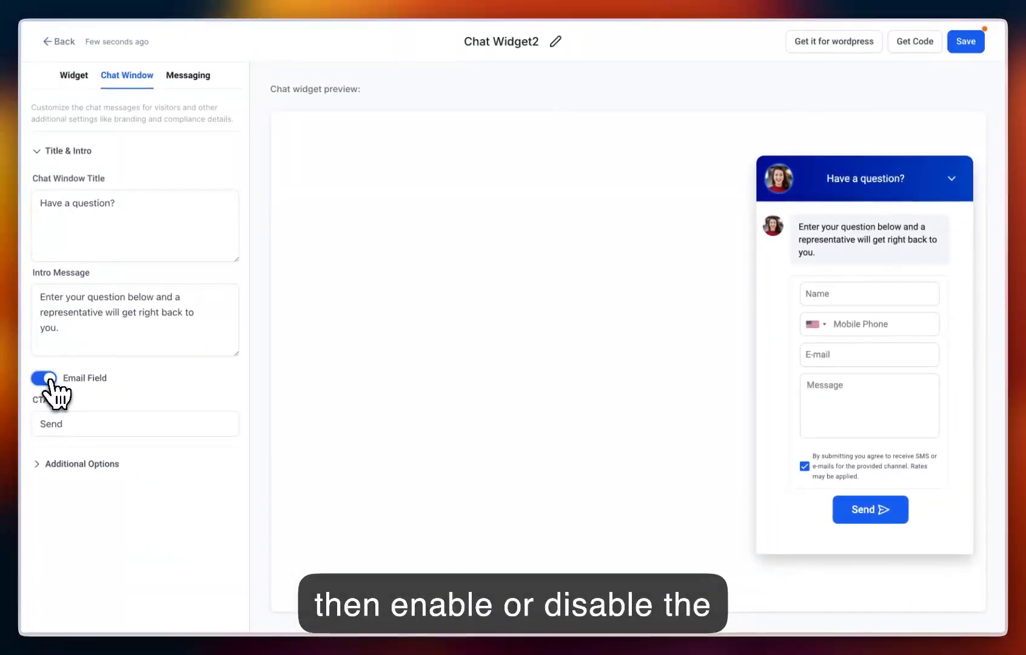
pyautogui.click(75, 423)
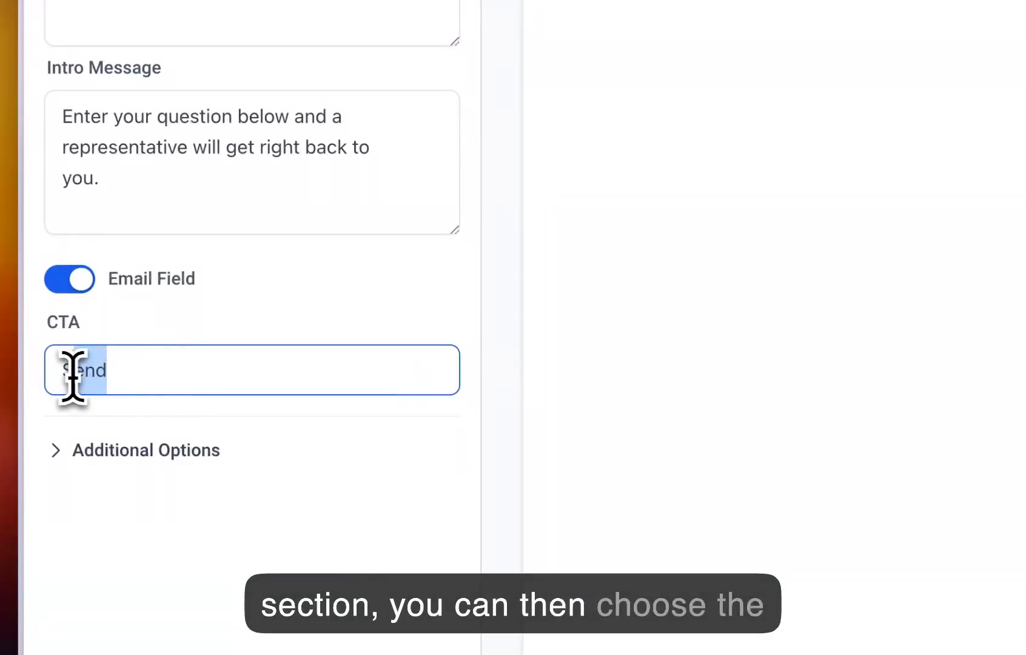
pyautogui.press('BackSpace')
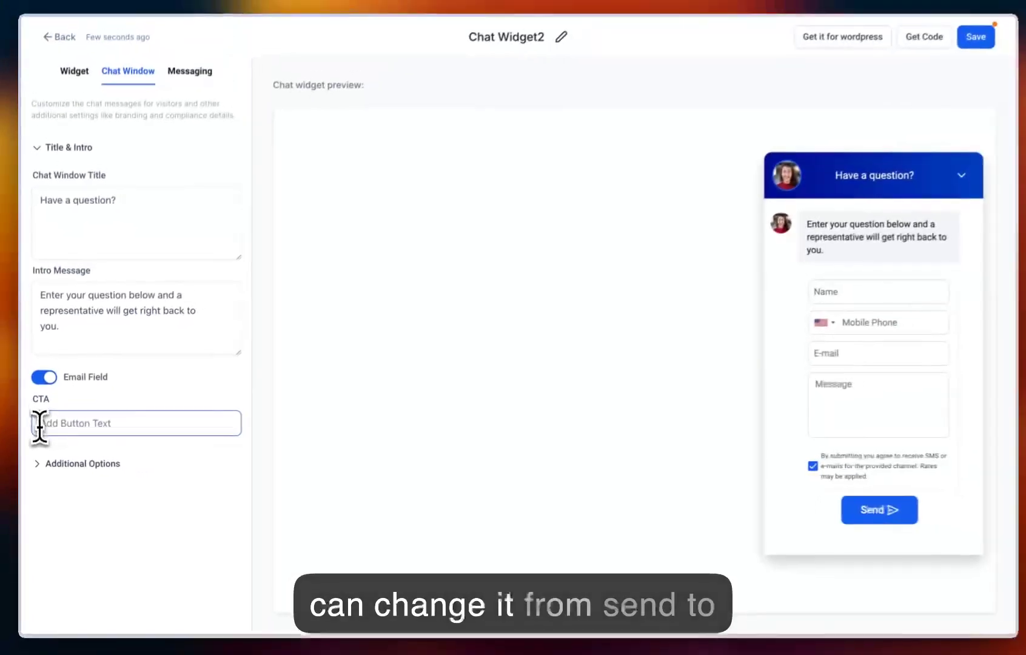
pyautogui.write('Submit')
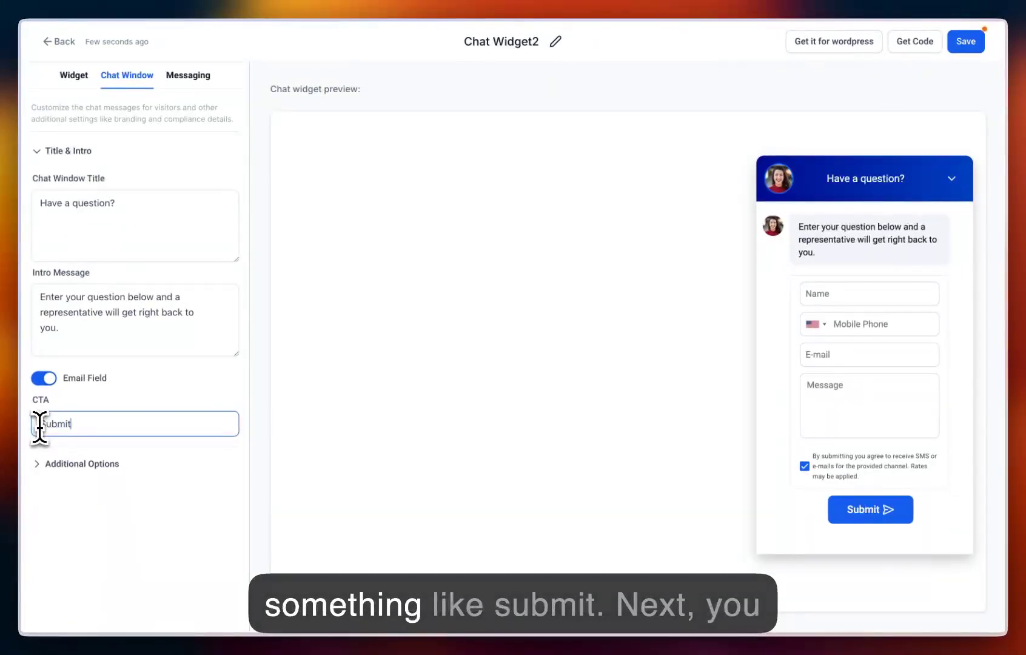
# Step: Expand the chat window's additional options, review the HIPAA consent checkbox and legal message, and save the widget
pyautogui.click(129, 394)
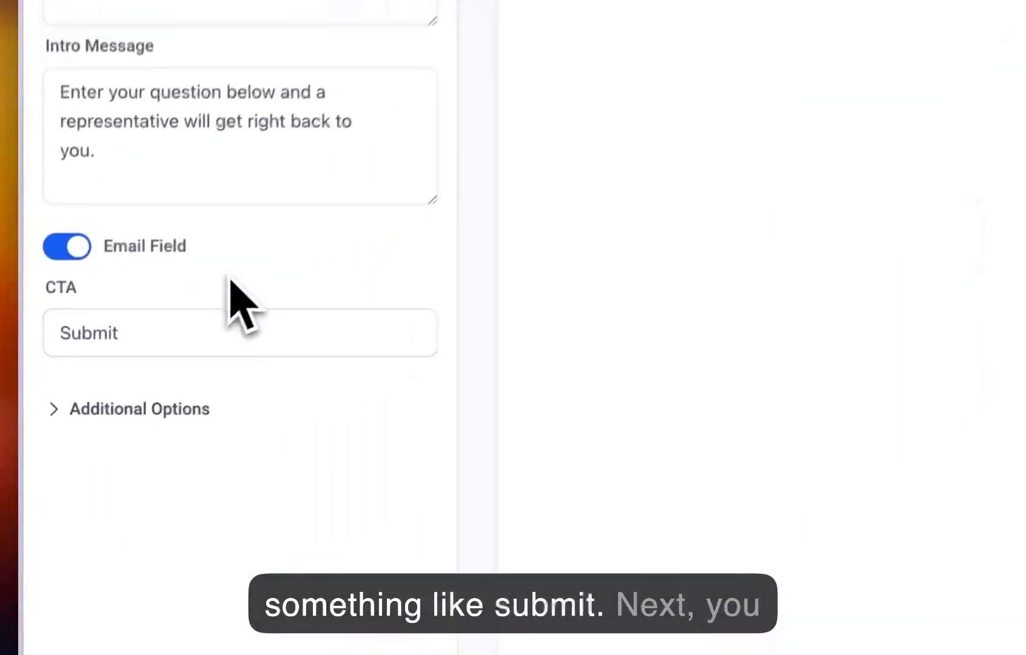
pyautogui.click(126, 401)
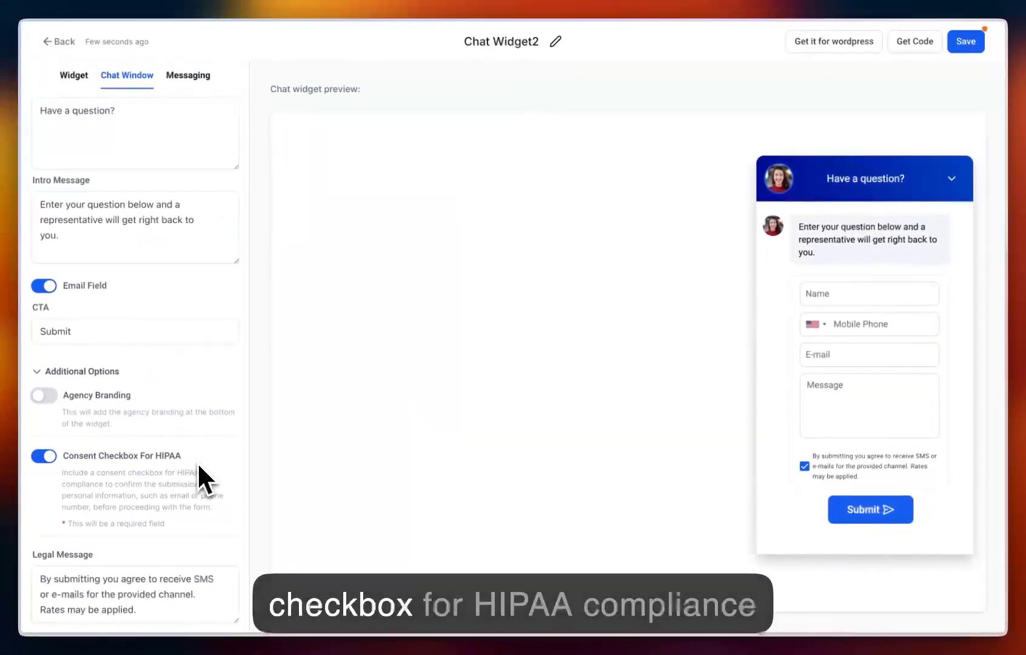
pyautogui.moveTo(39, 579); pyautogui.dragTo(155, 609)
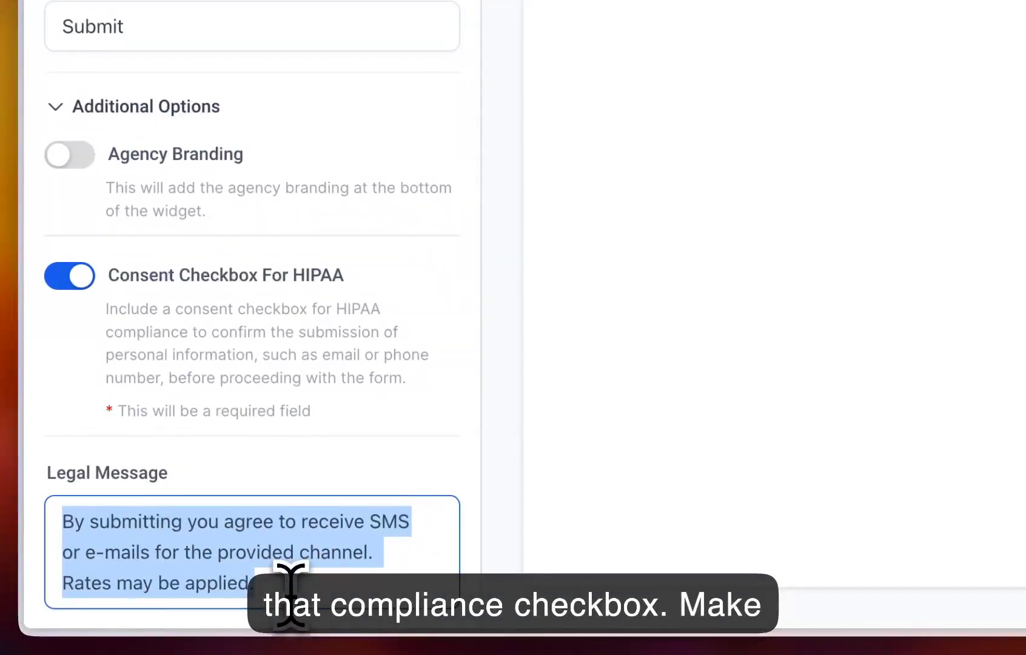
pyautogui.click(938, 52)
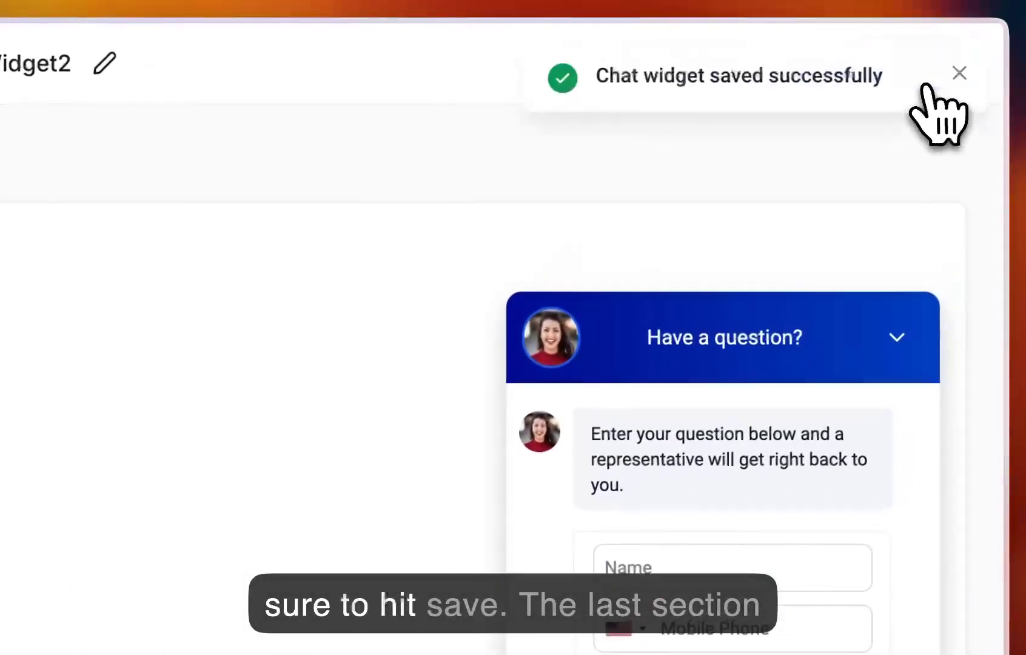
# Step: In the messaging settings, change the acknowledgement icon to the circled checkmark and expand the language options
pyautogui.click(258, 151)
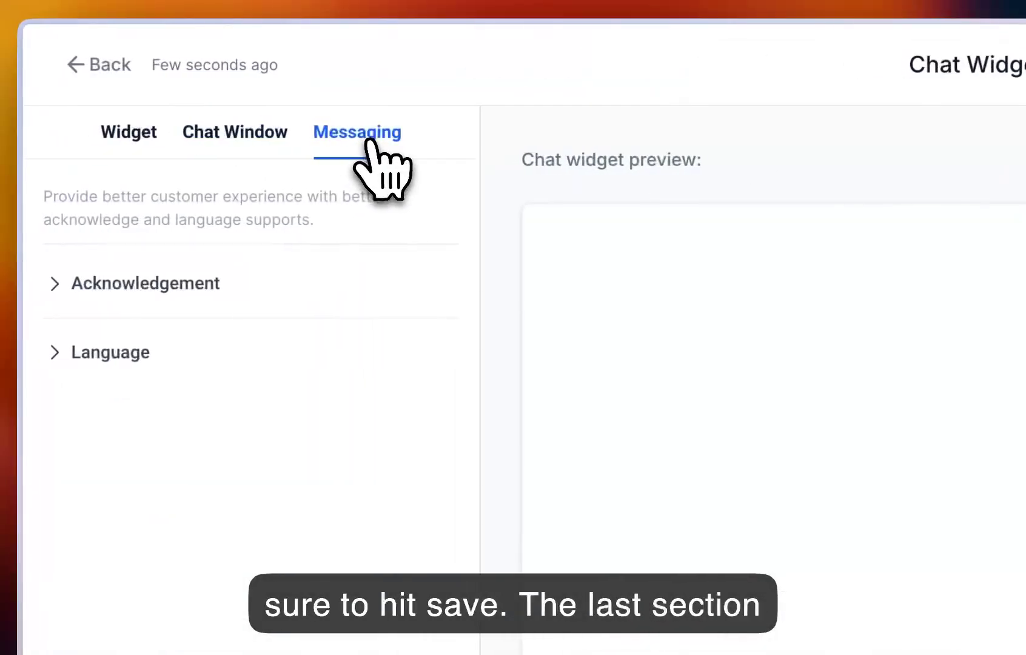
pyautogui.click(311, 282)
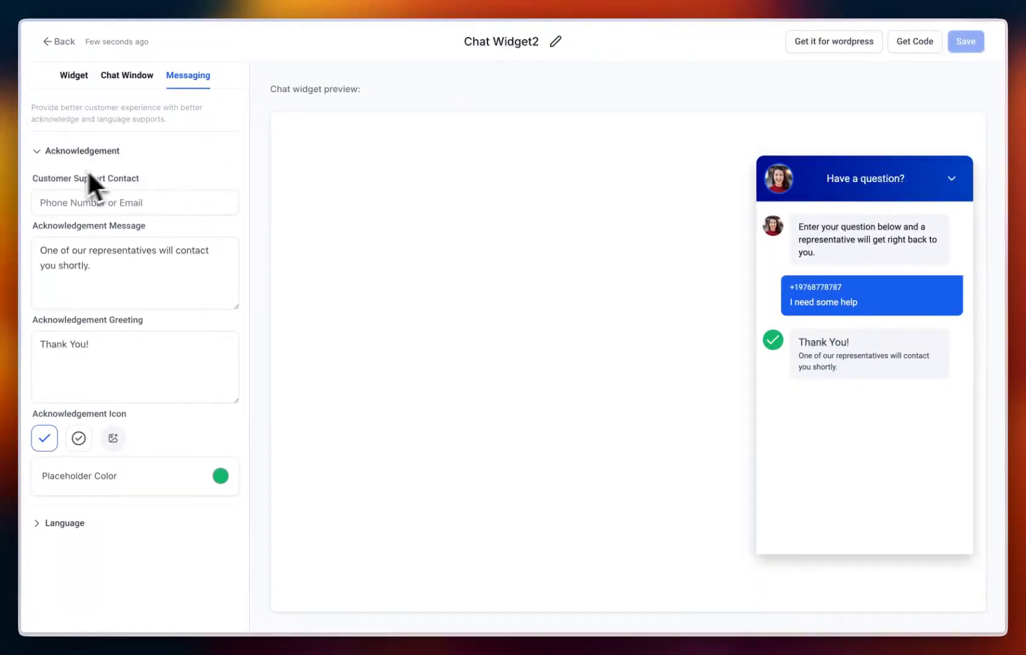
pyautogui.click(143, 202)
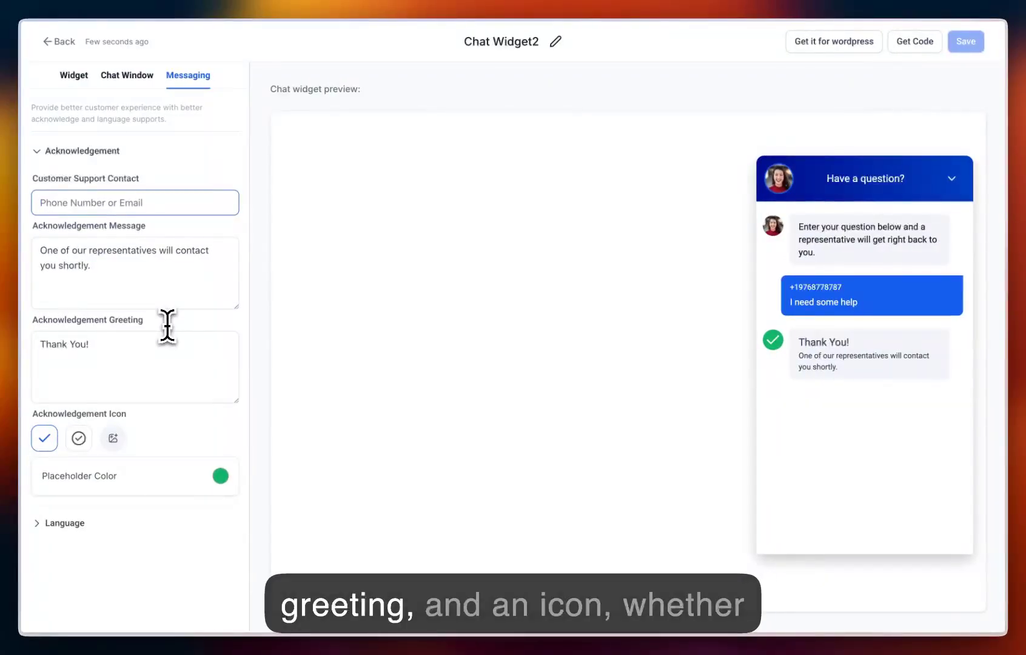
pyautogui.click(79, 438)
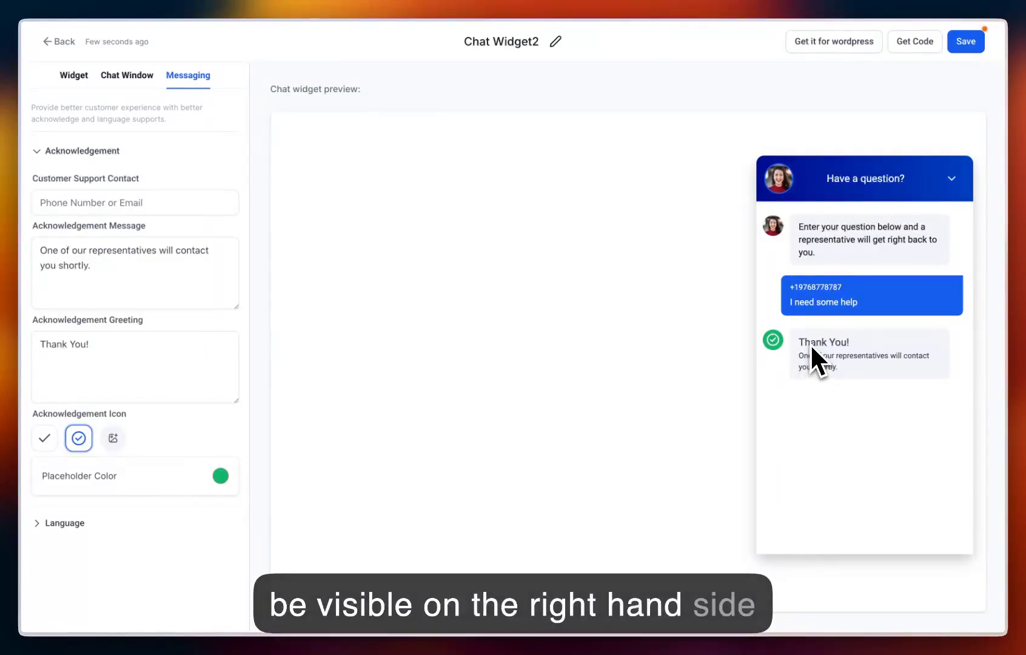
pyautogui.click(66, 522)
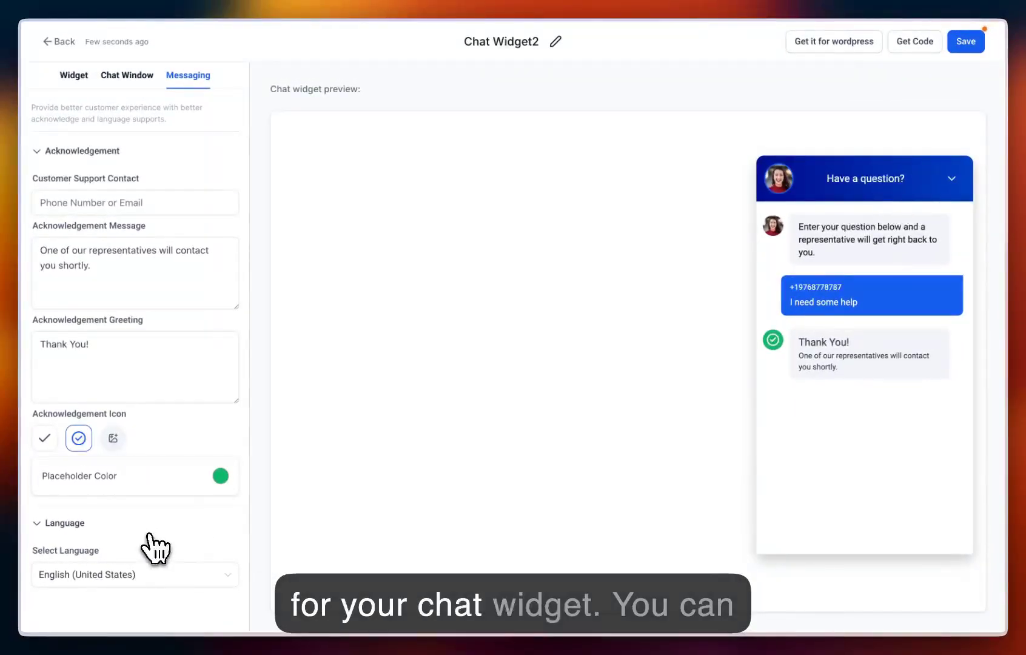
# Step: Rename the chat widget as "Test" and save it
pyautogui.click(494, 42)
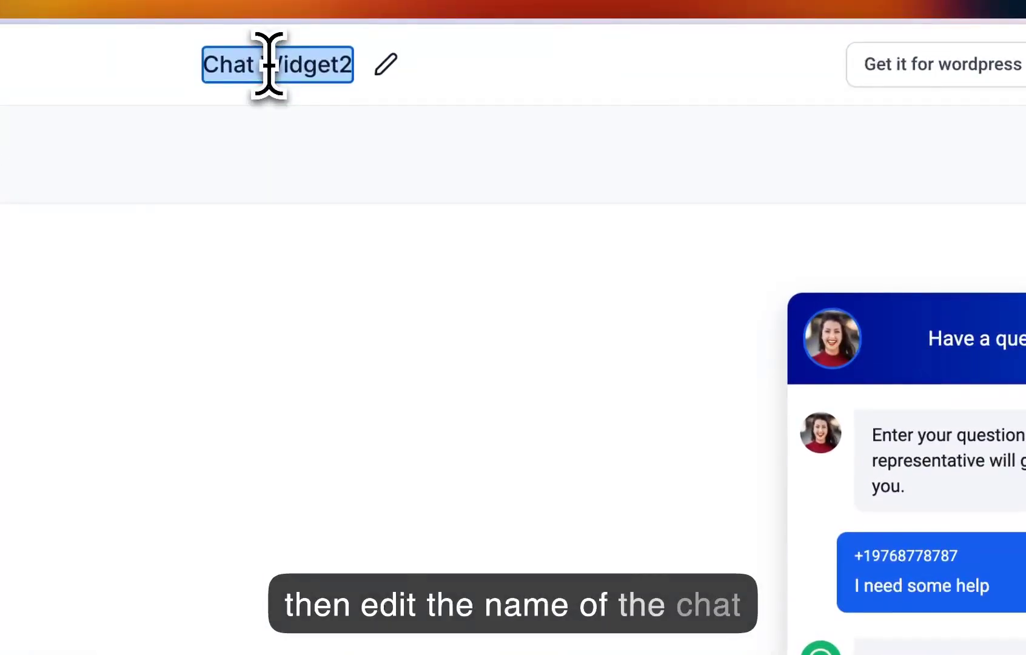
pyautogui.write('Test')
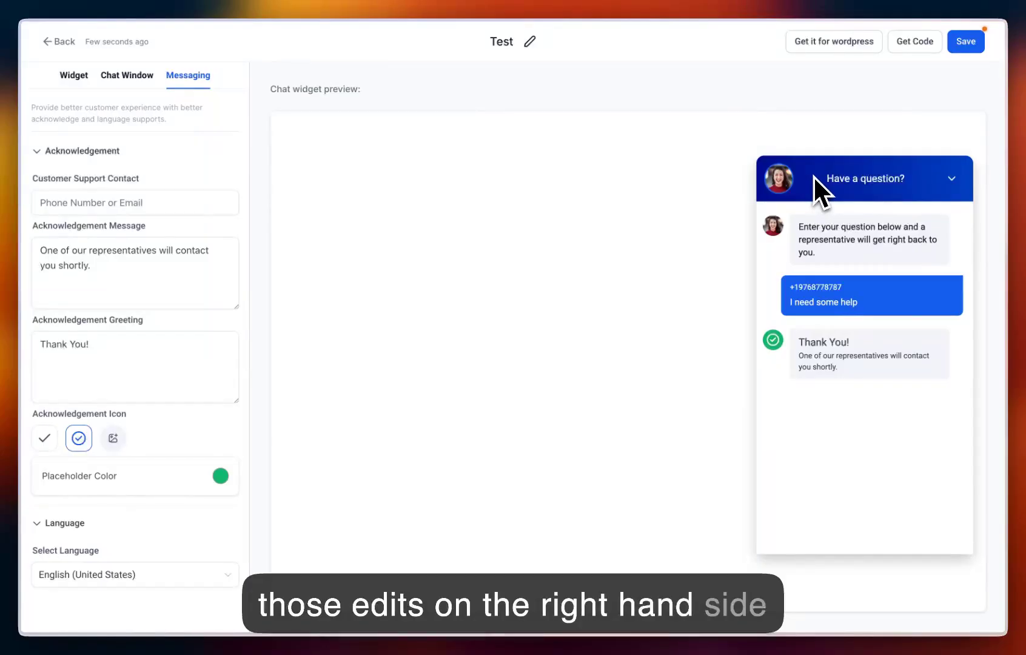
pyautogui.click(966, 42)
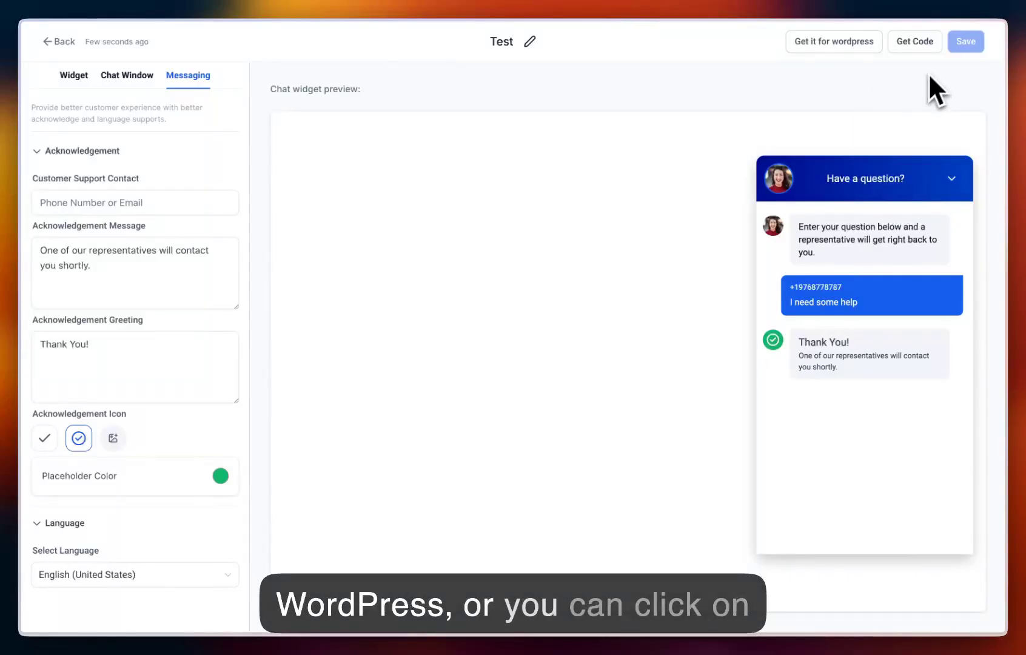
# Step: View the widget's embed code in both the Via Code and Via GTM versions, and close the code dialog
pyautogui.click(926, 53)
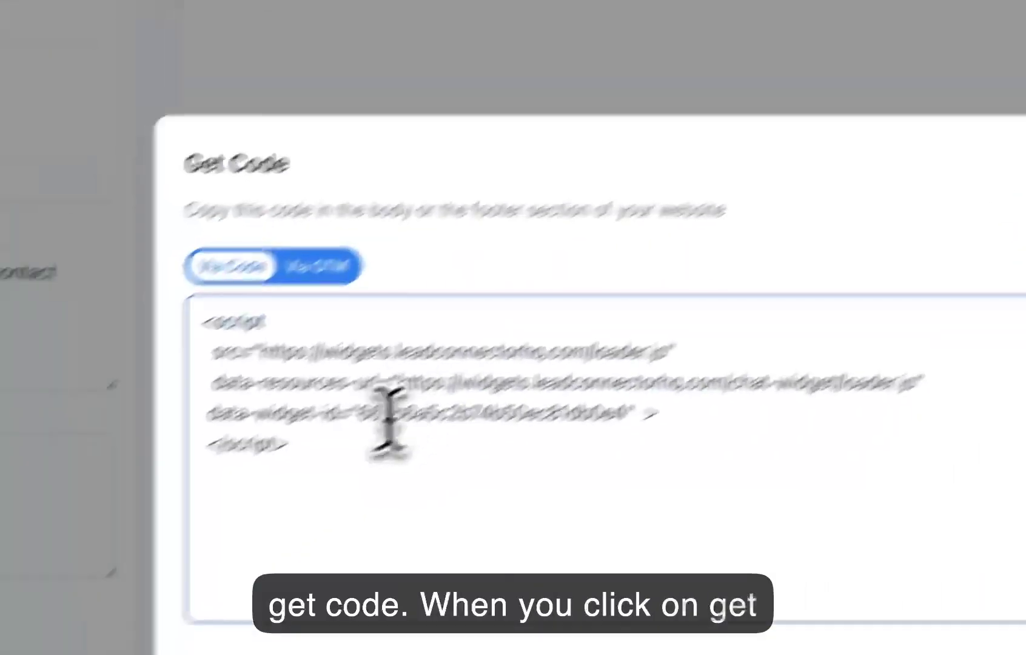
pyautogui.moveTo(338, 454); pyautogui.dragTo(183, 314)
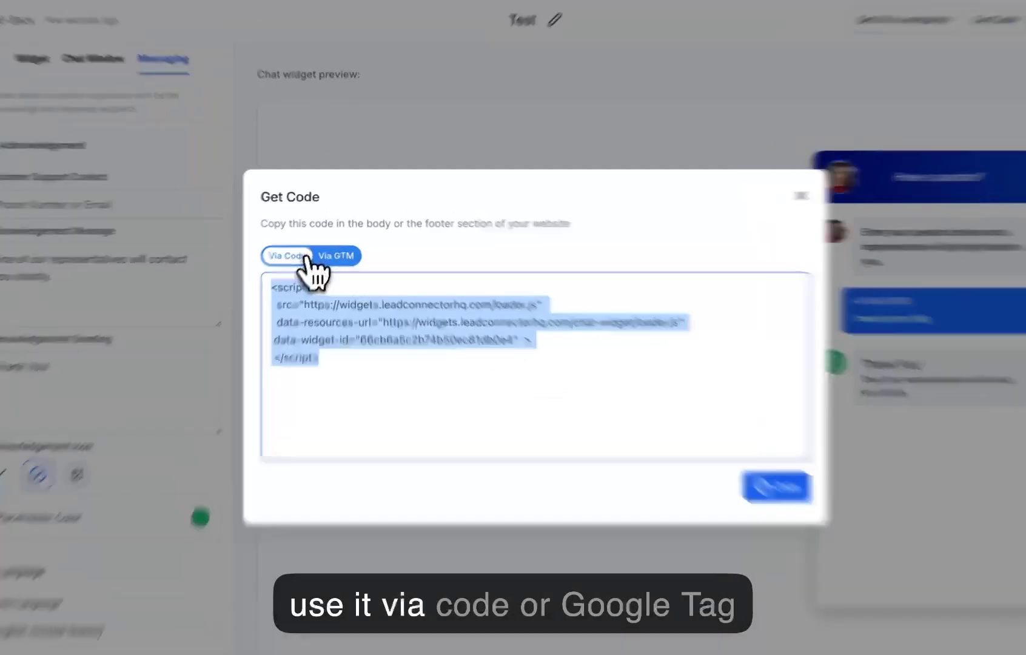
pyautogui.click(312, 249)
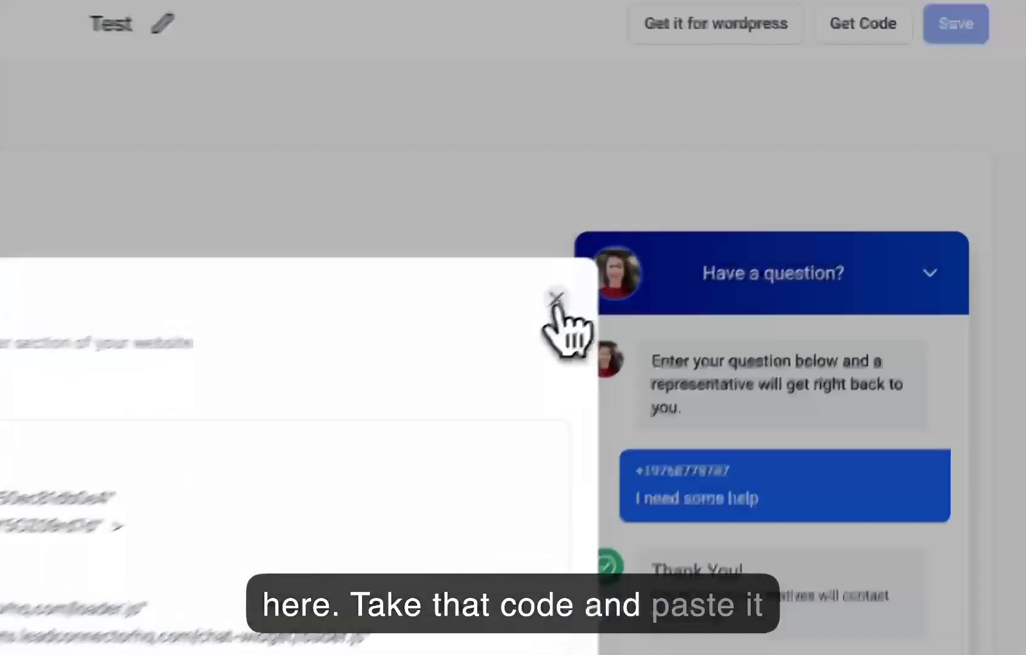
pyautogui.click(746, 195)
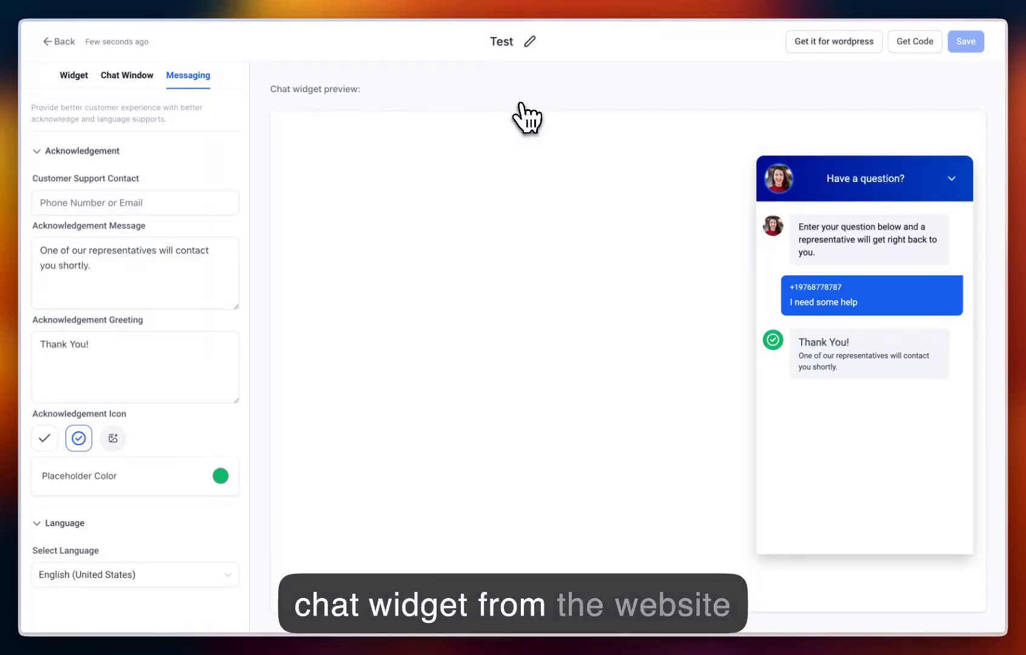
# Step: Return to the chat widget list and create a new widget of the Live chat type
pyautogui.click(64, 41)
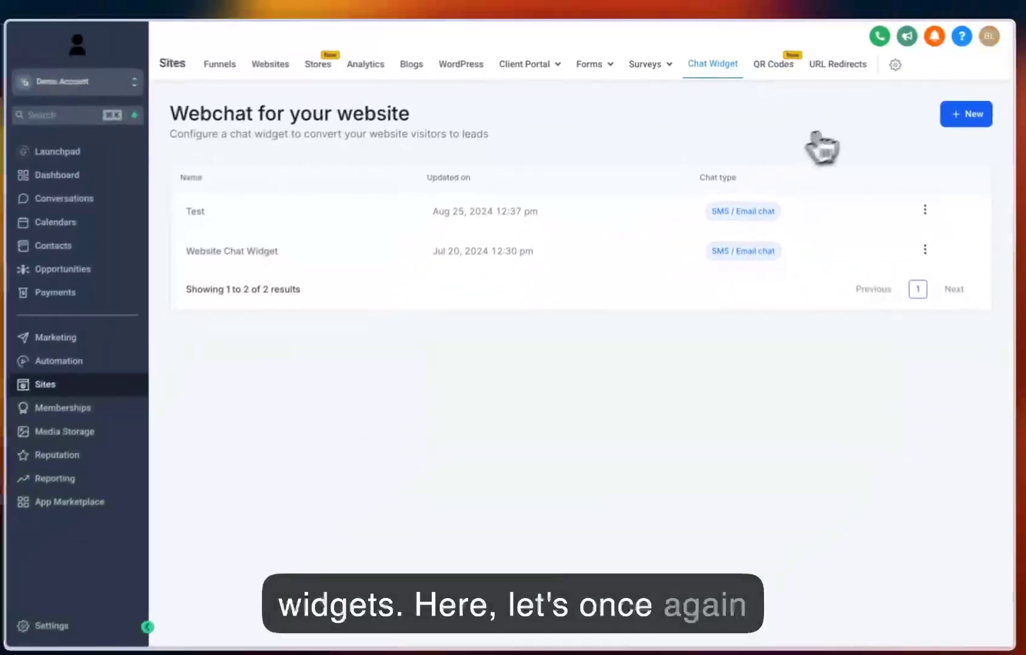
pyautogui.click(959, 118)
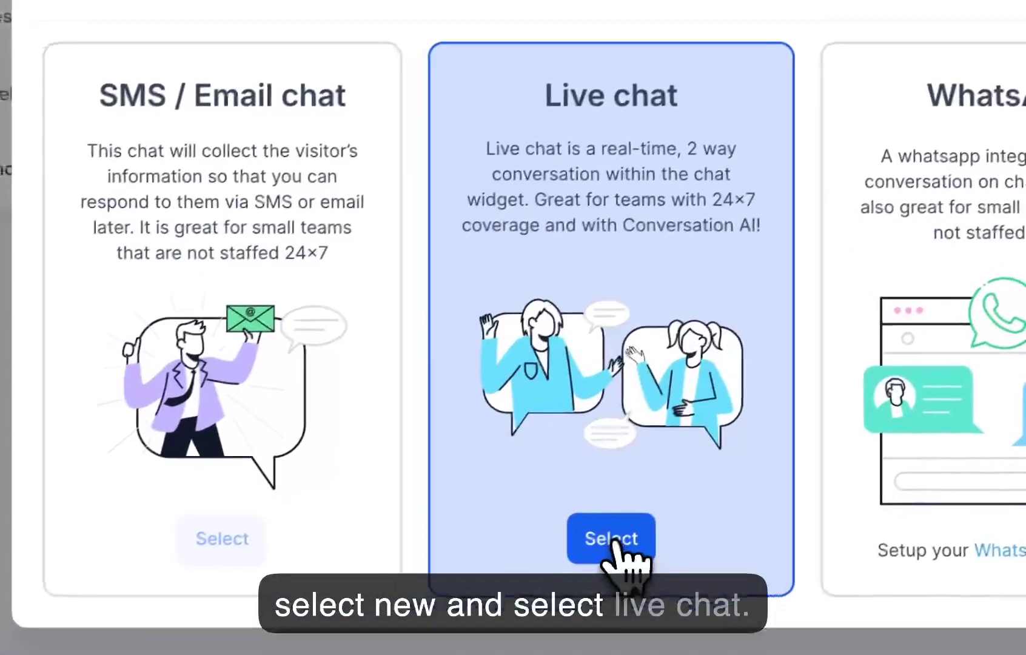
pyautogui.click(9, 654)
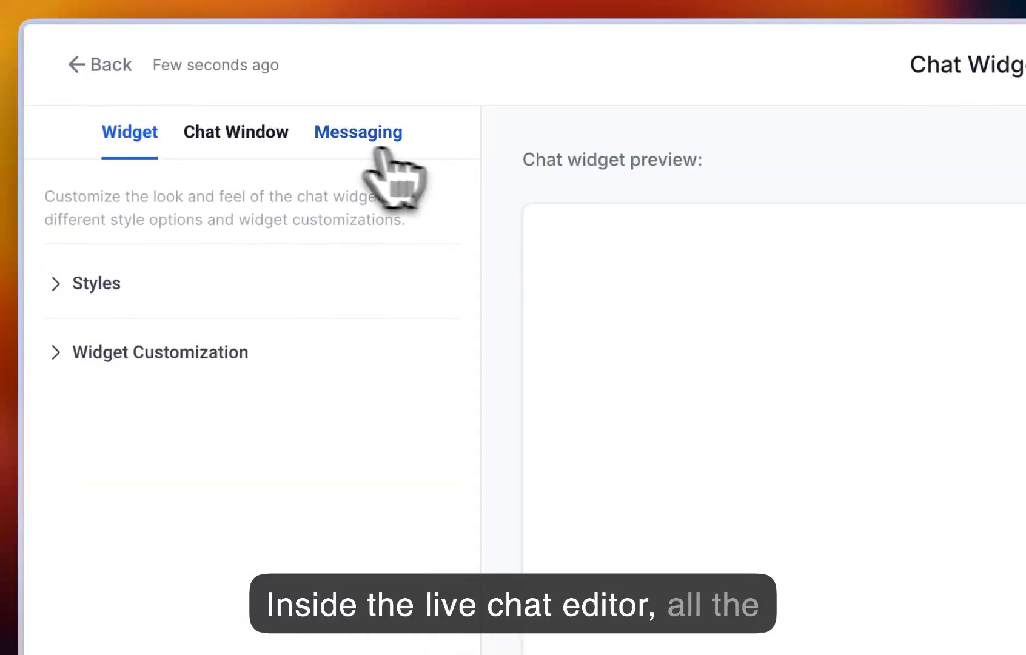
# Step: Examine the live chat window's Title & Intro settings and the welcome message under Live Chat Assigned
pyautogui.click(248, 146)
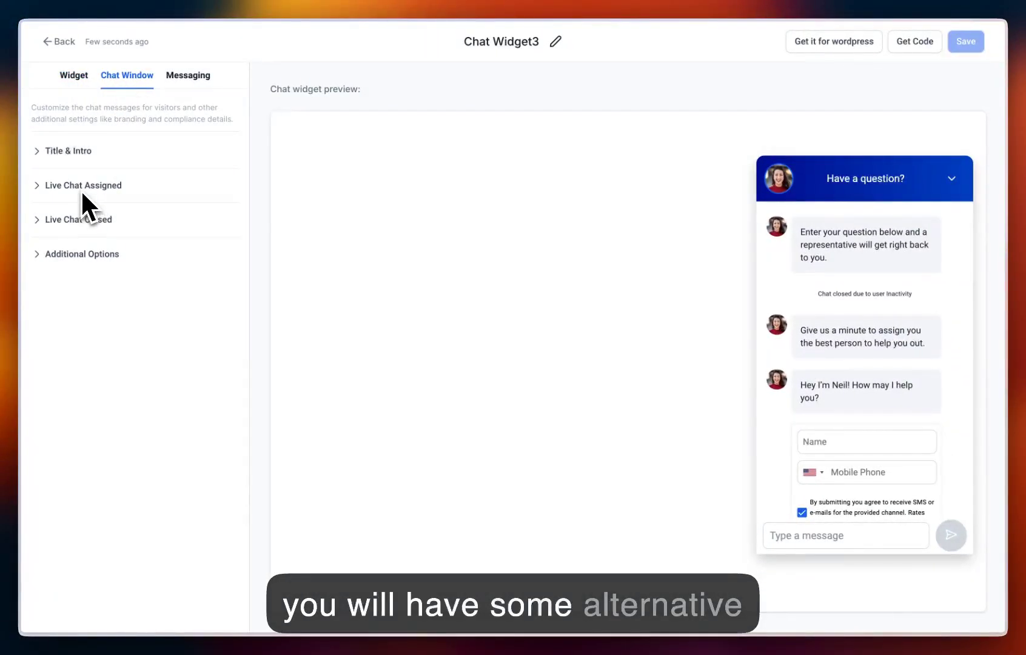
pyautogui.click(68, 151)
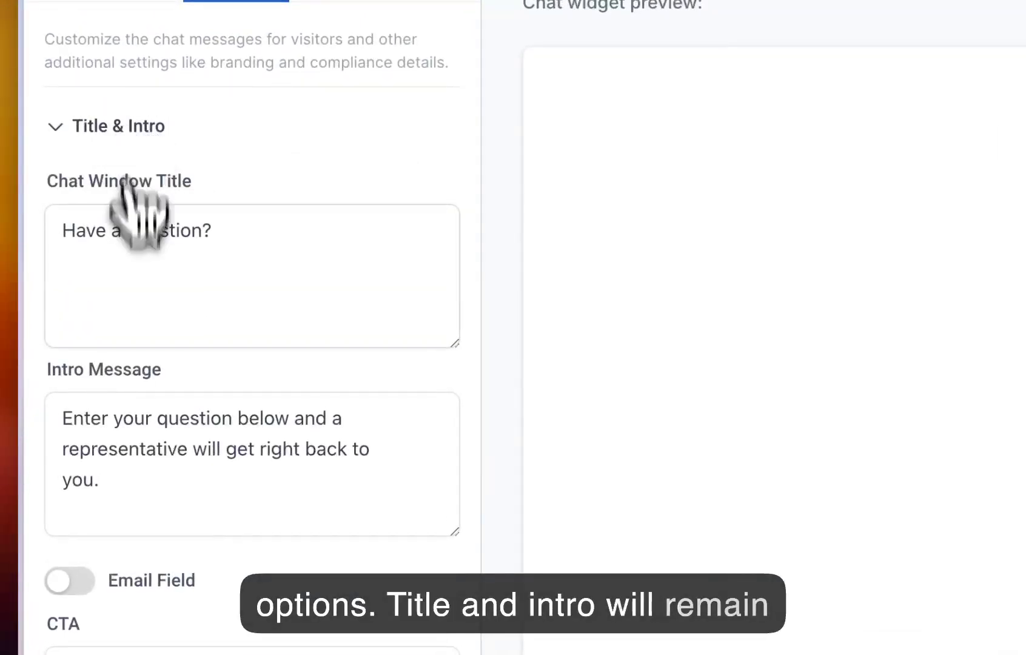
pyautogui.click(157, 433)
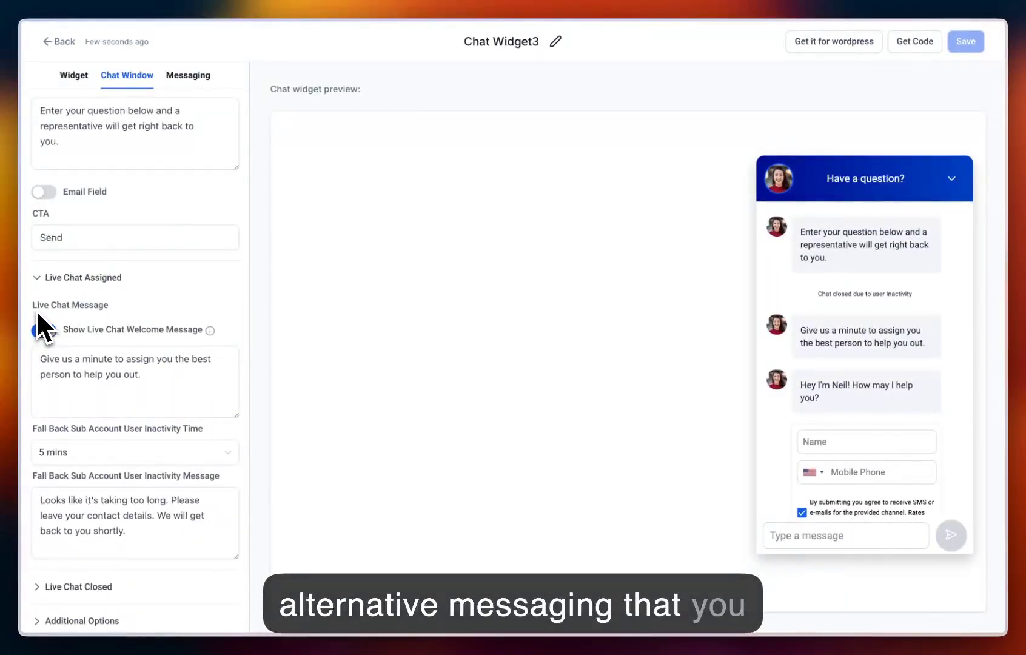
pyautogui.click(153, 357)
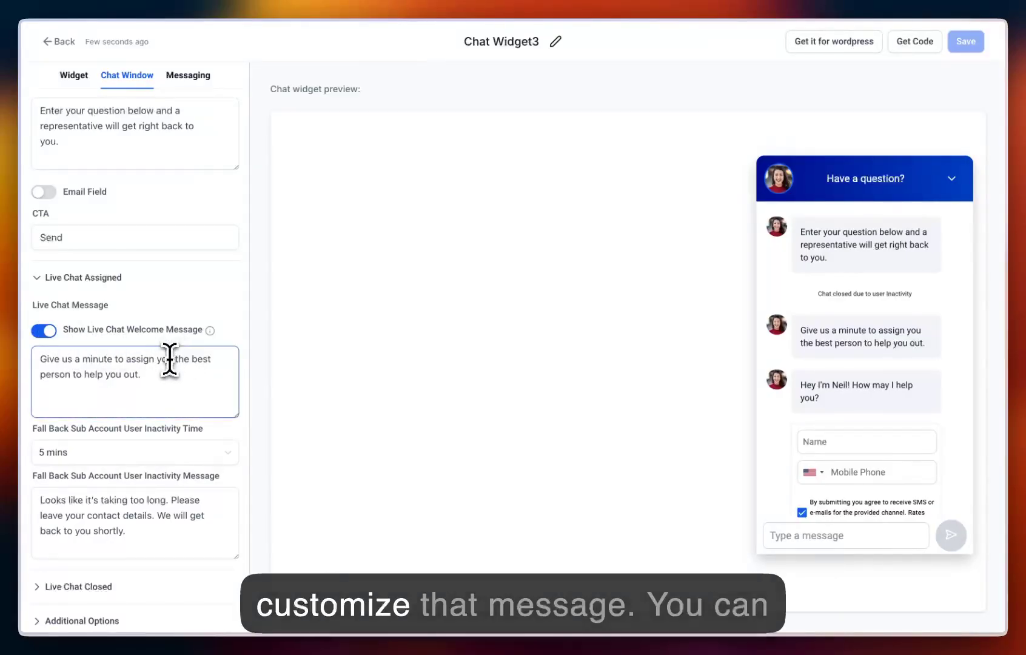
pyautogui.moveTo(172, 376); pyautogui.dragTo(42, 356)
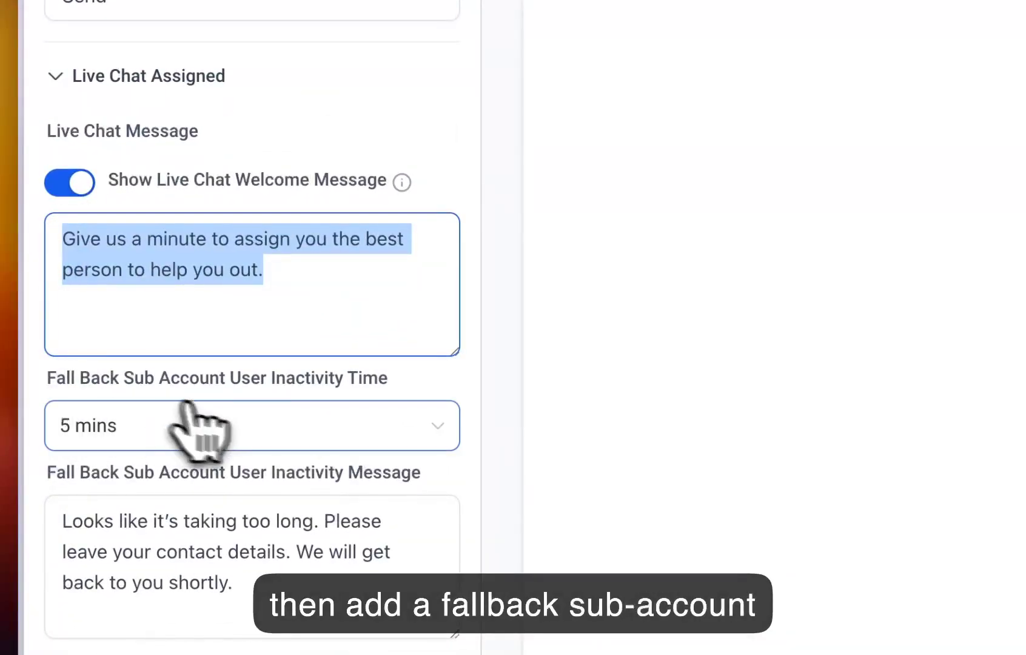
# Step: Review the fallback sub-account user inactivity time choices and the accompanying inactivity message
pyautogui.click(358, 439)
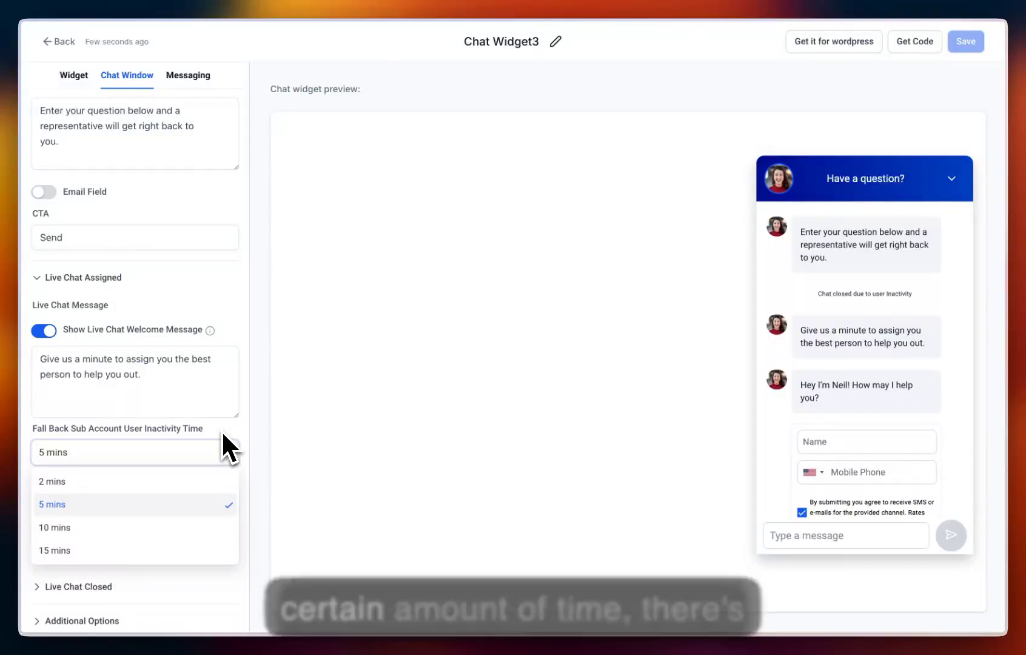
pyautogui.click(222, 432)
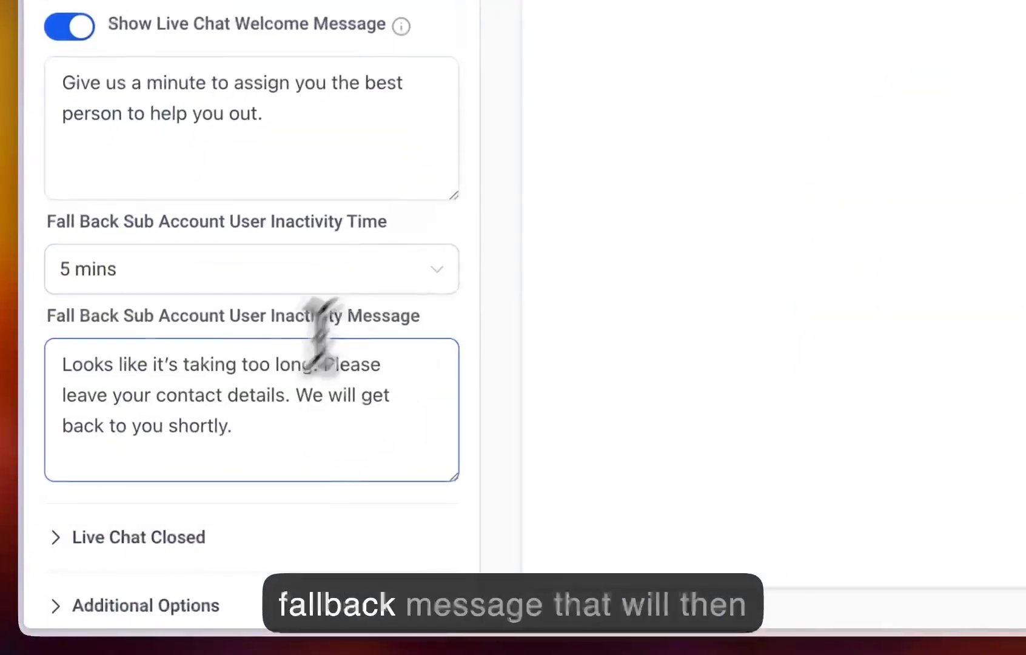
pyautogui.moveTo(266, 449); pyautogui.dragTo(55, 372)
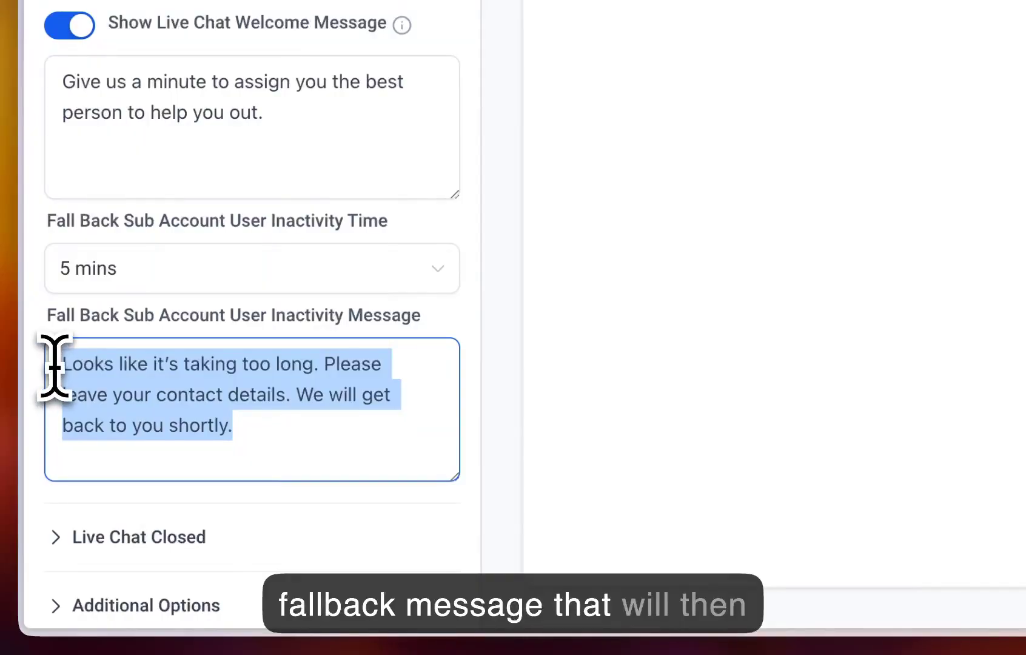
pyautogui.click(43, 410)
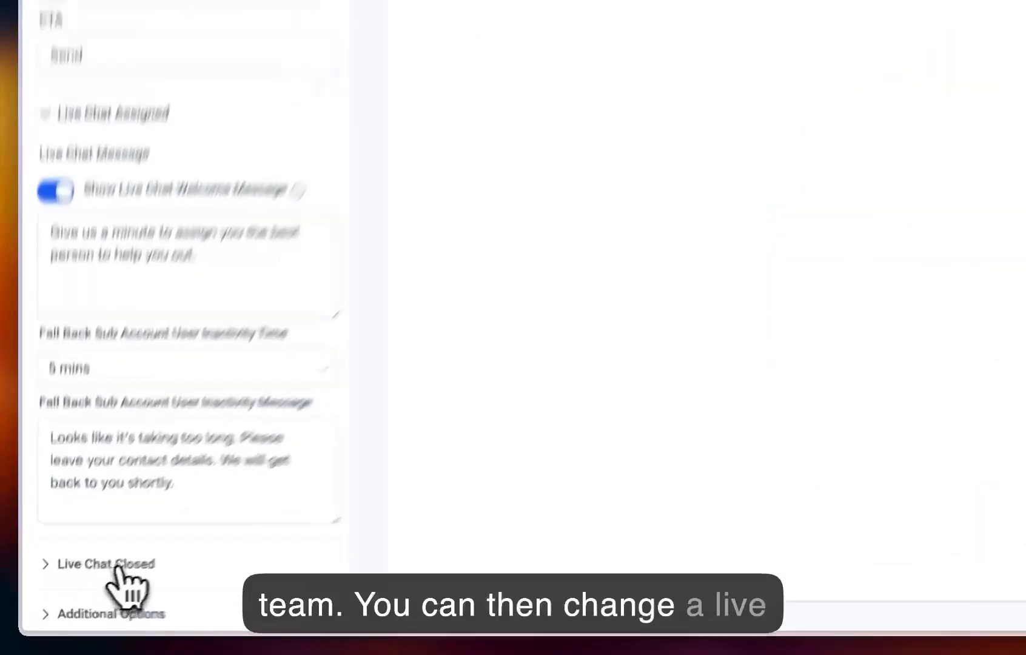
# Step: Expand the Live Chat Closed settings and review the contact inactivity time choices and the inactivity message
pyautogui.click(118, 565)
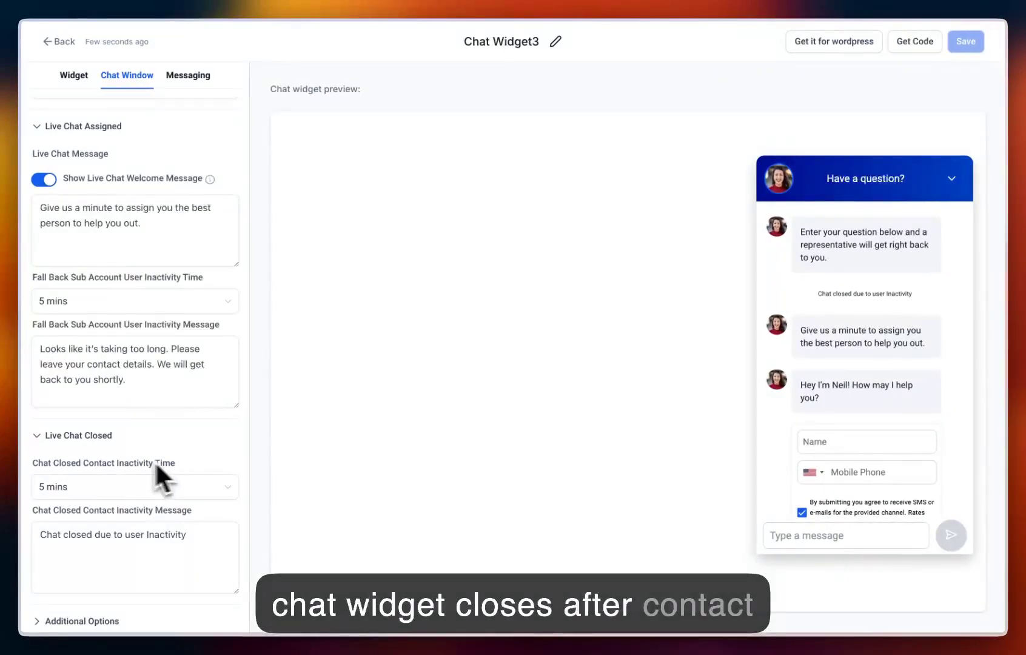
pyautogui.click(176, 487)
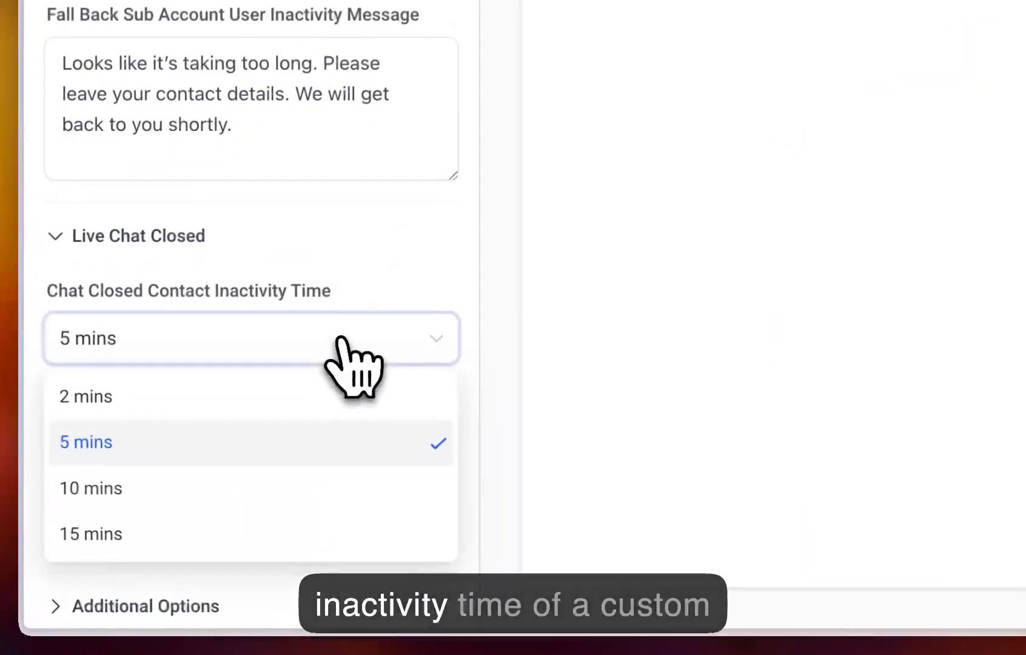
pyautogui.click(405, 339)
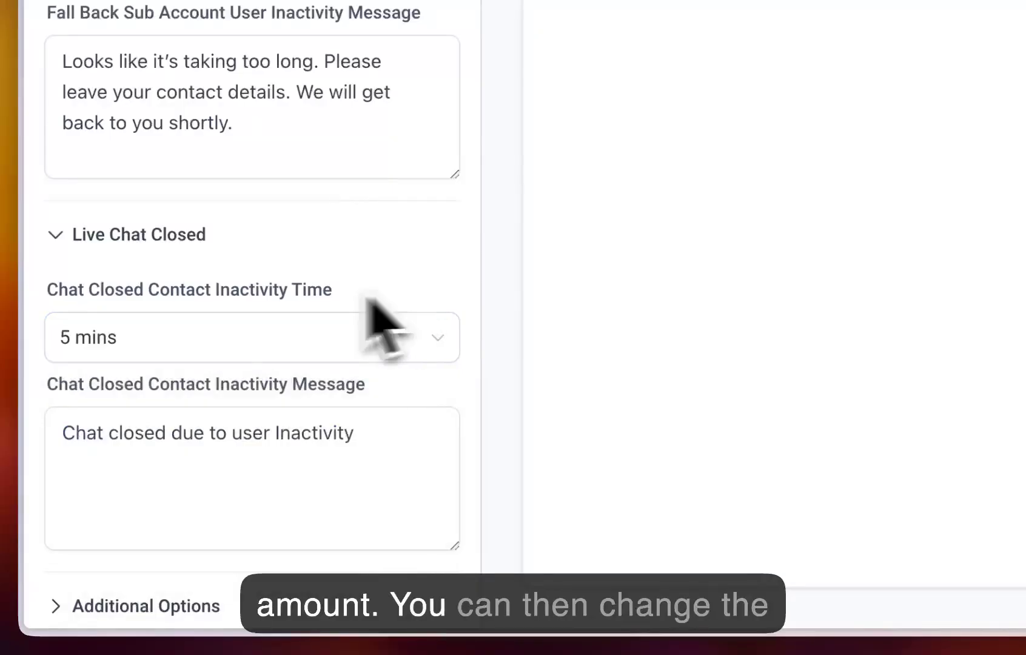
pyautogui.click(218, 424)
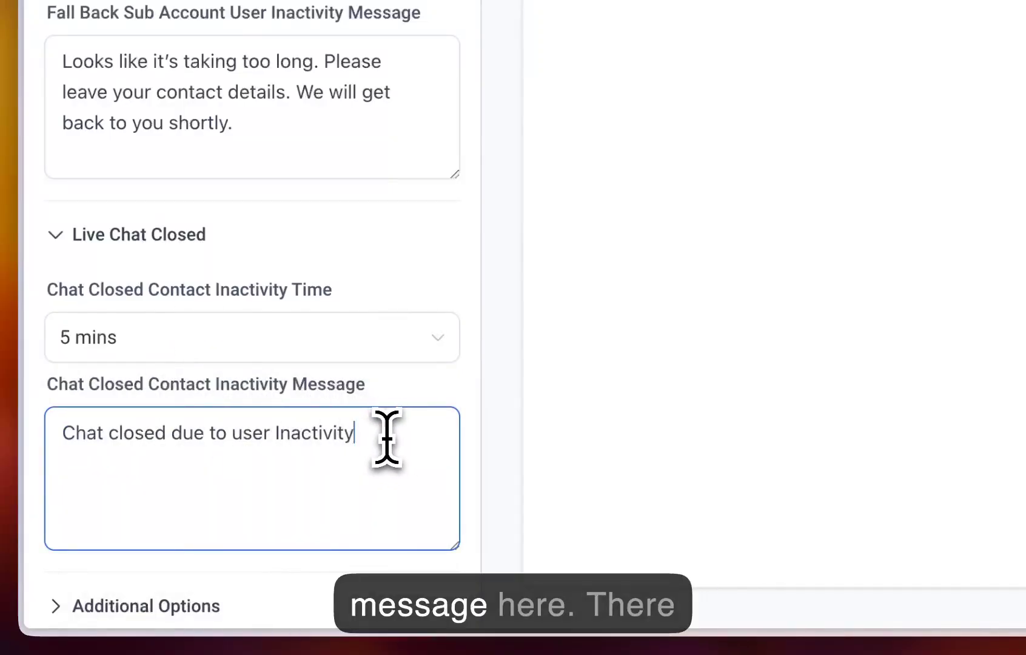
pyautogui.moveTo(387, 437); pyautogui.dragTo(69, 430)
# Step: Open the live chat's Acknowledgement messaging settings and examine the acknowledgement, feedback, feedback submission and chat ended messages
pyautogui.scroll(5, 91, 407)
pyautogui.click(359, 27)
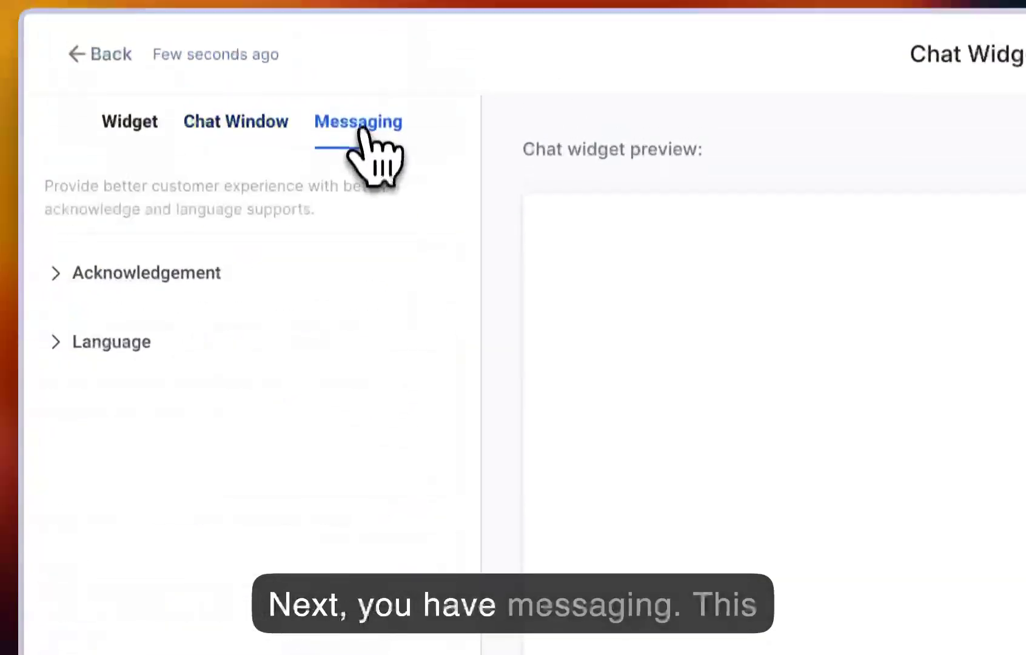
pyautogui.click(146, 273)
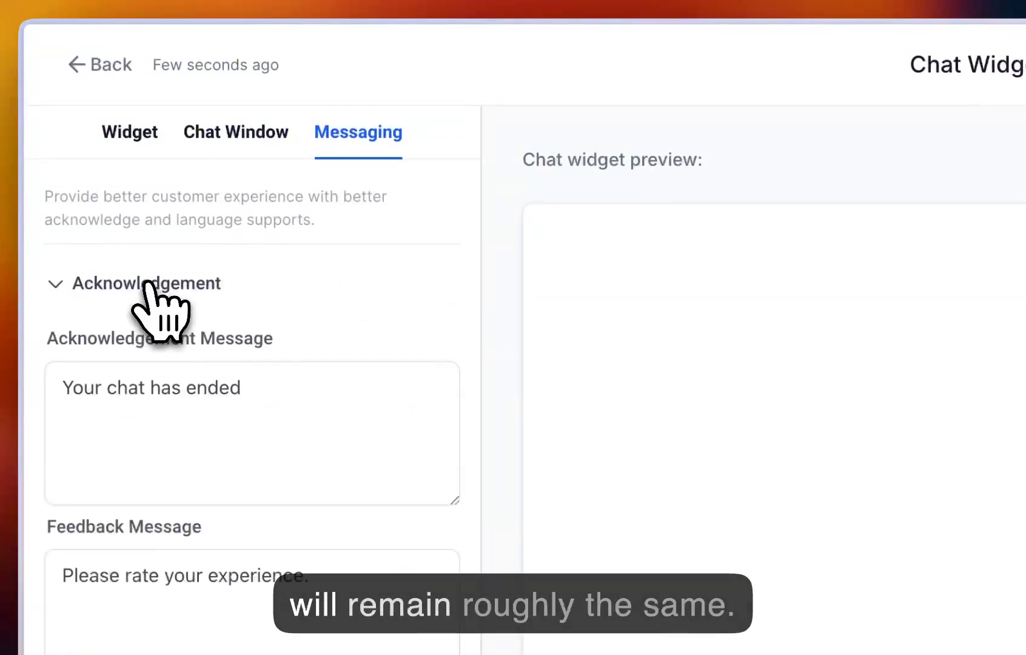
pyautogui.scroll(-3, 148, 283)
pyautogui.click(150, 290)
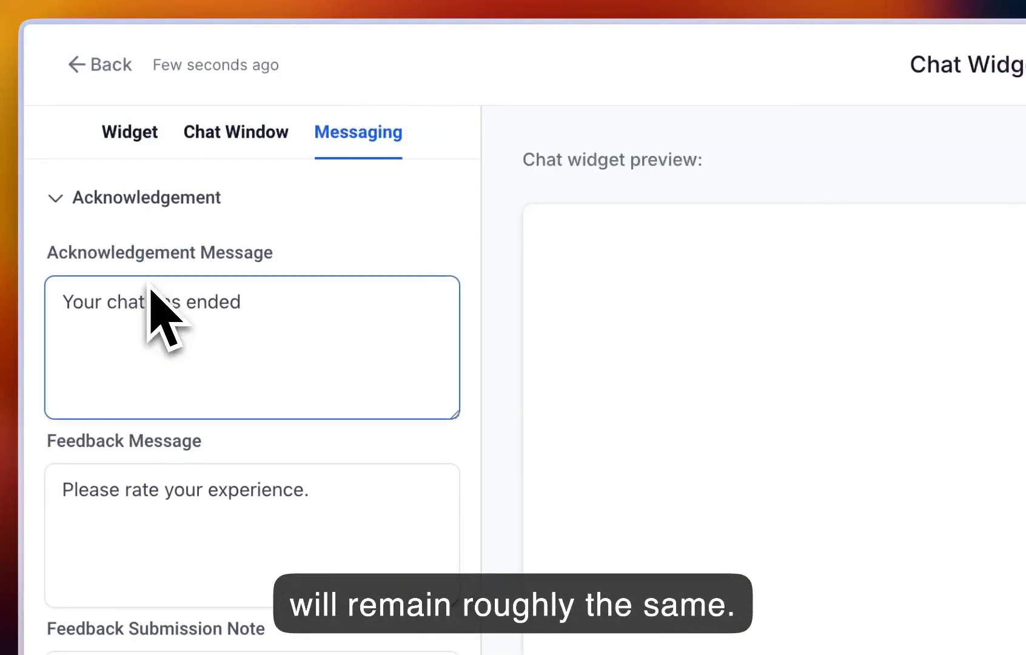
pyautogui.click(111, 477)
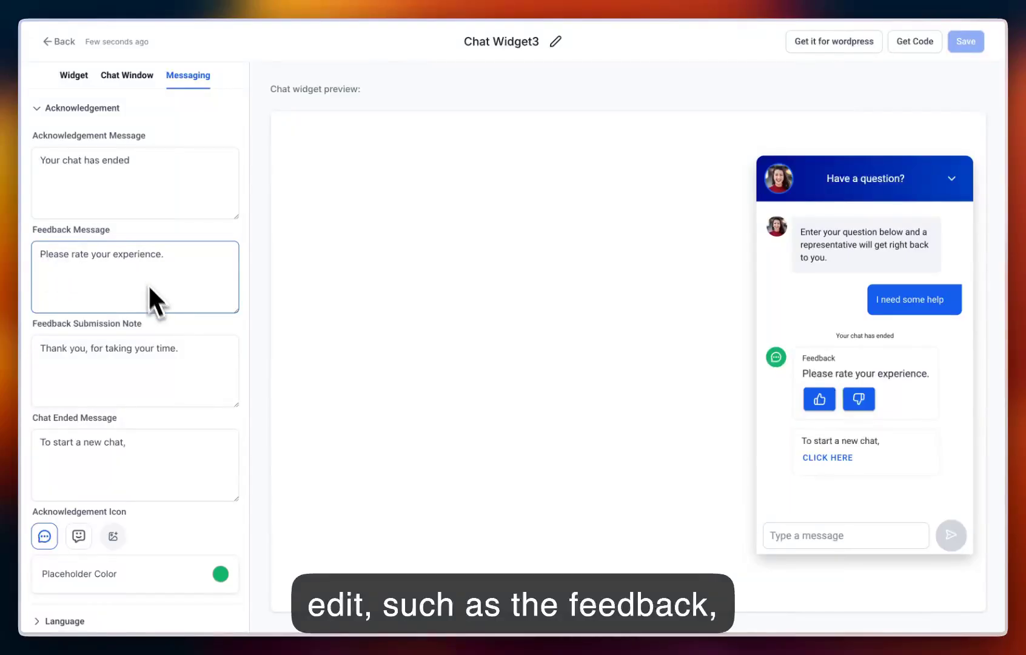
pyautogui.click(185, 345)
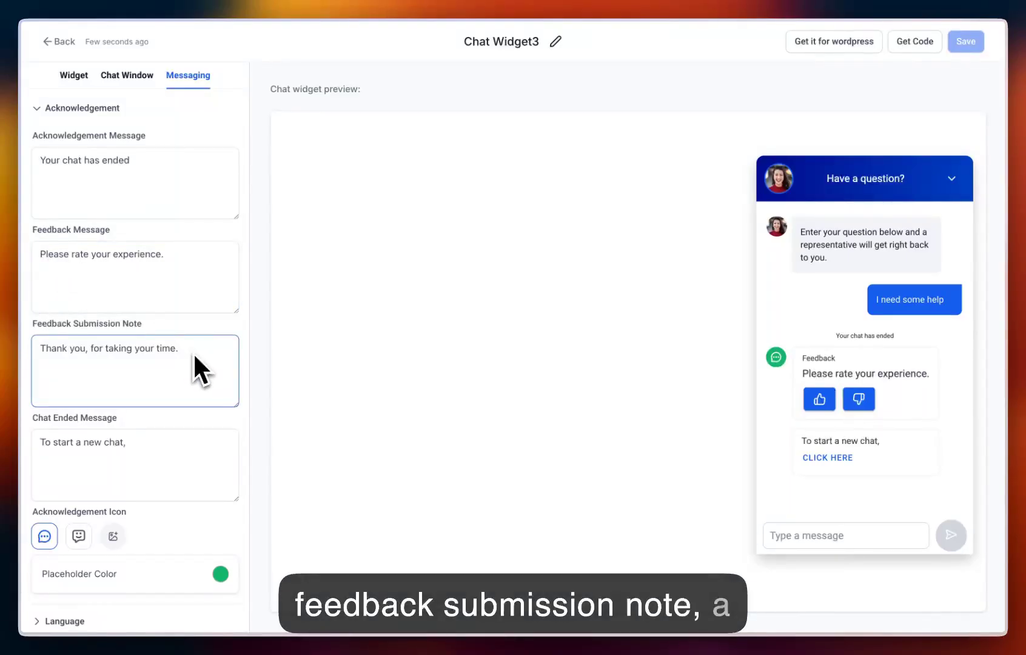
pyautogui.click(134, 452)
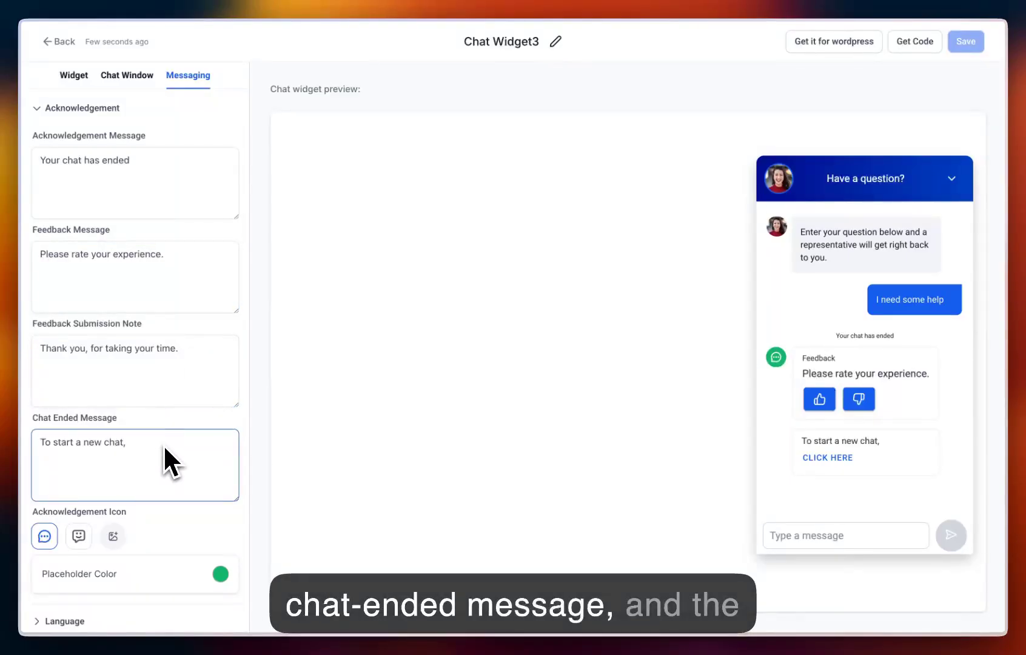